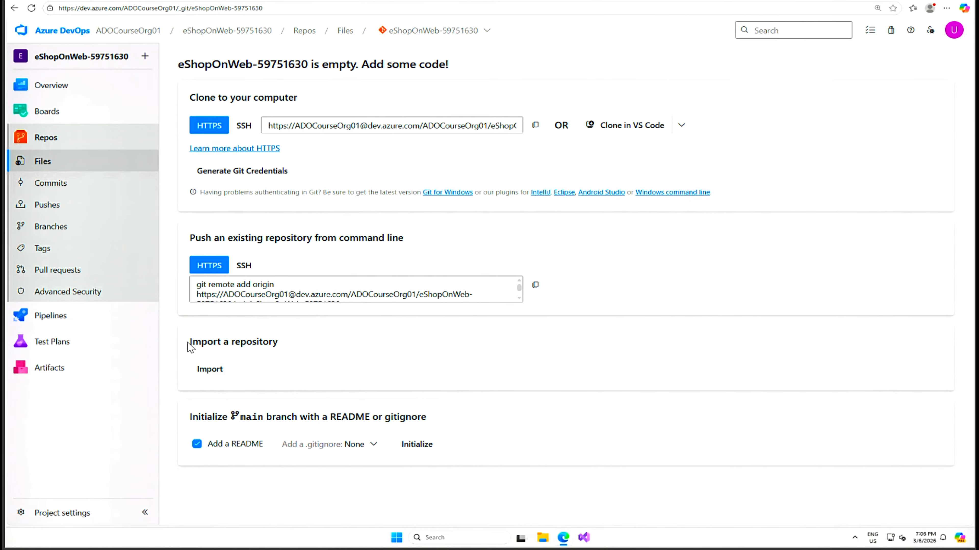
click(210, 370)
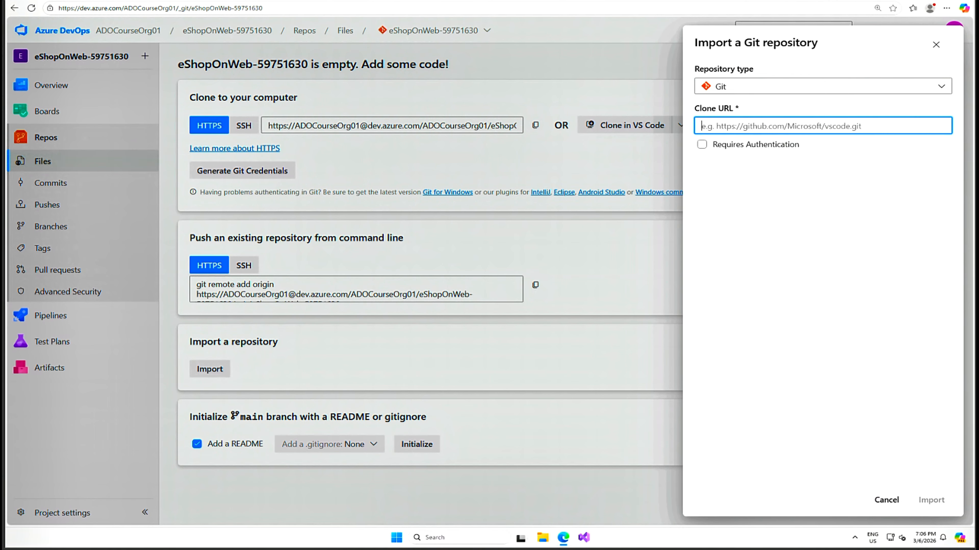
text(https://github.com/MicrosoftLearning/eShopOnWeb.git)
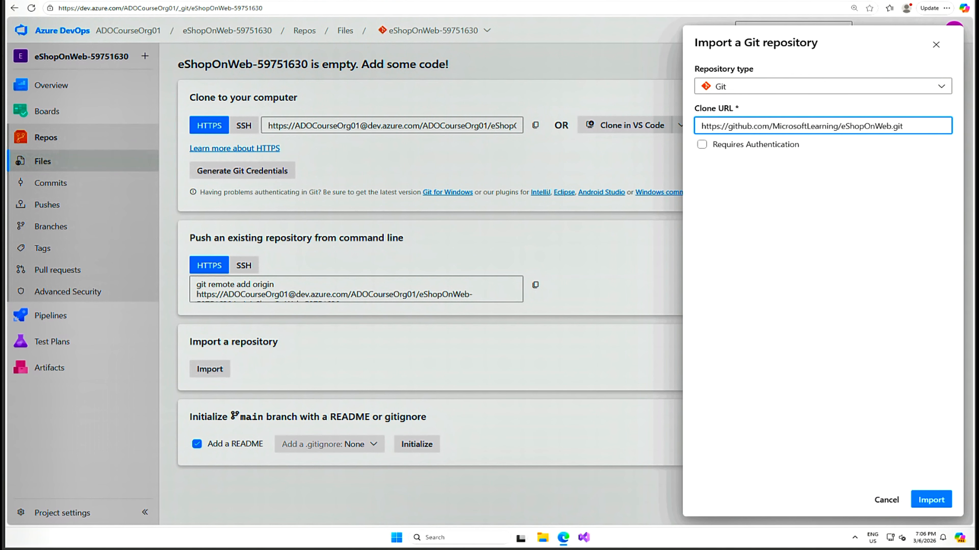
click(937, 504)
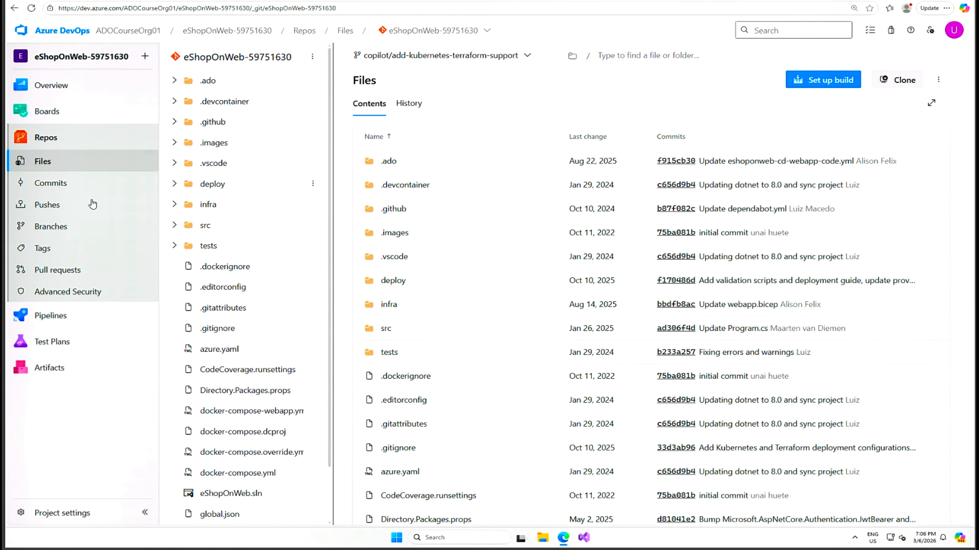
Set main as the default branch of the eShopOnWeb-59751630 repository
click(54, 227)
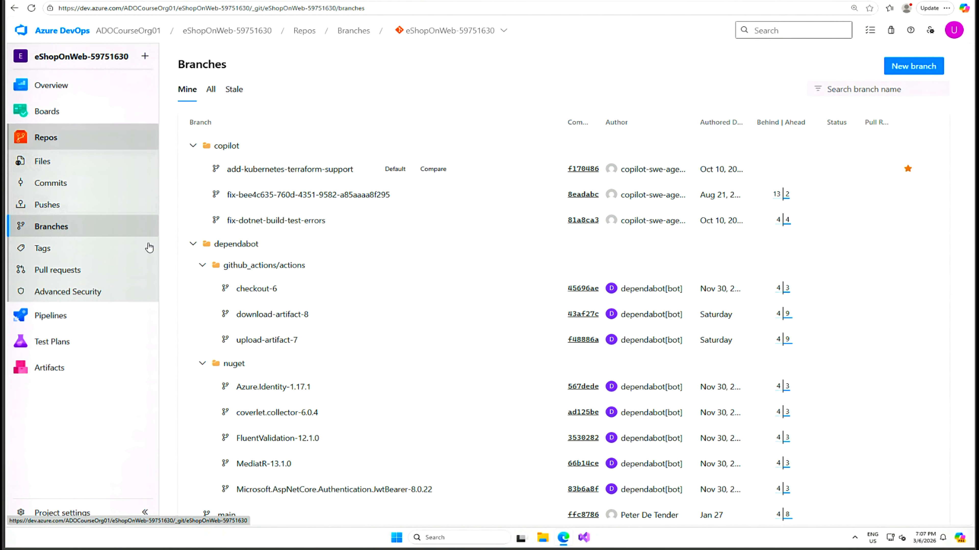
scroll(886, 412, down, 1)
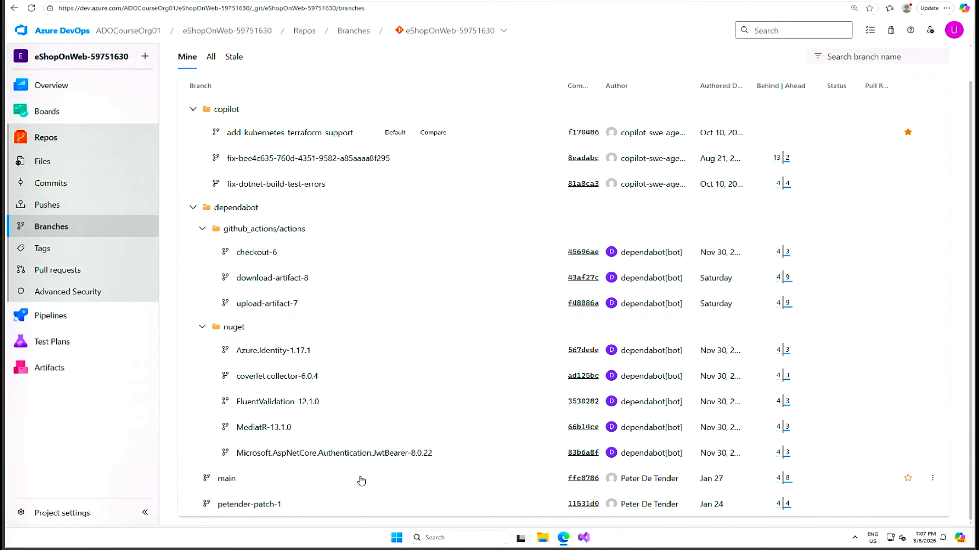
scroll(930, 489, up, 1)
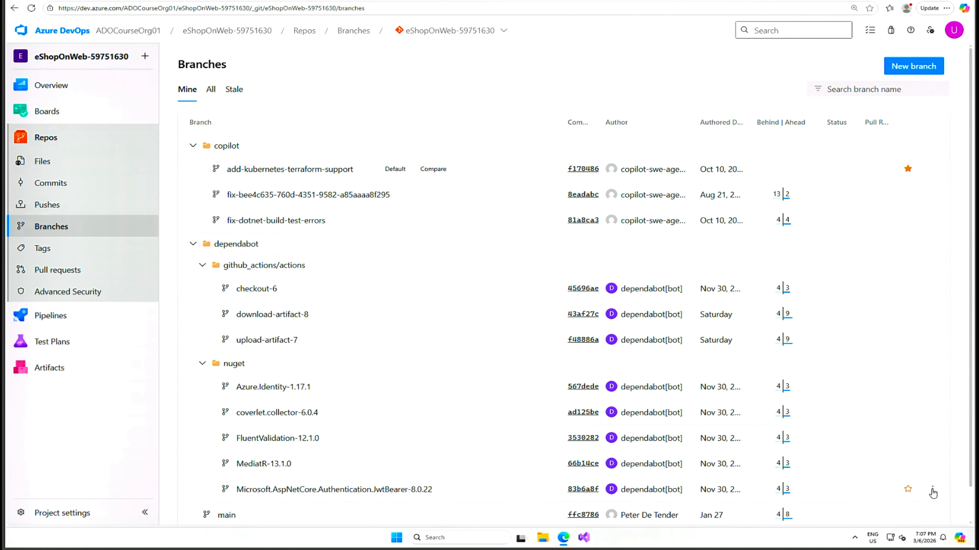
click(933, 489)
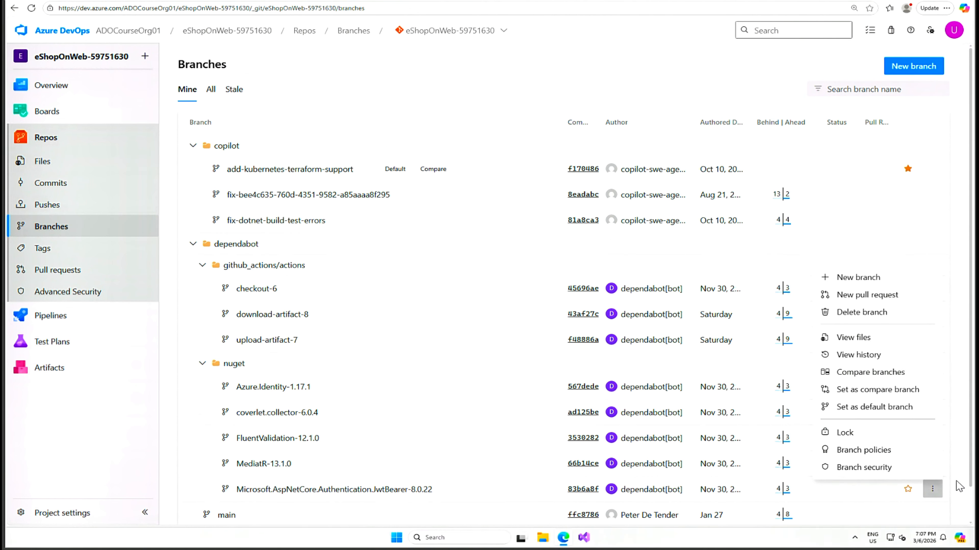
scroll(958, 488, down, 1)
click(933, 478)
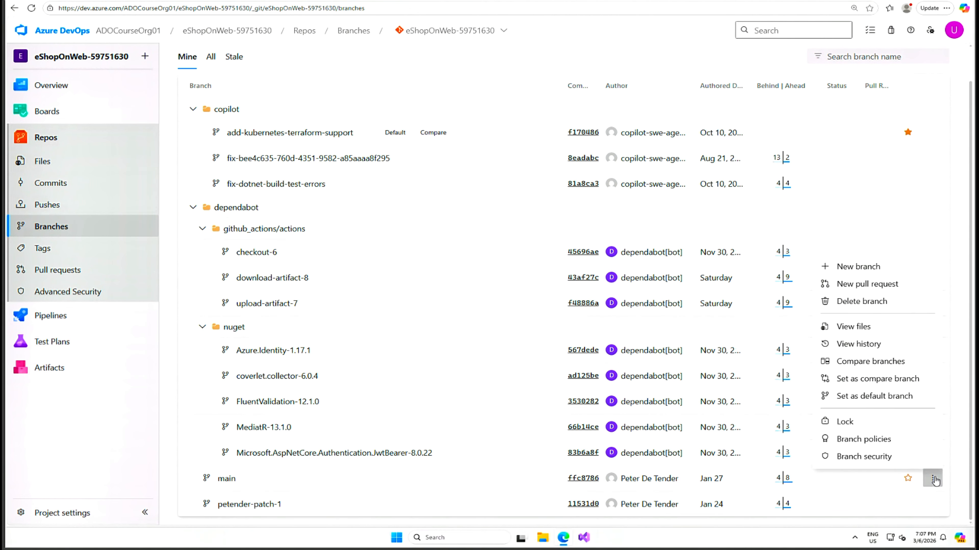
click(900, 399)
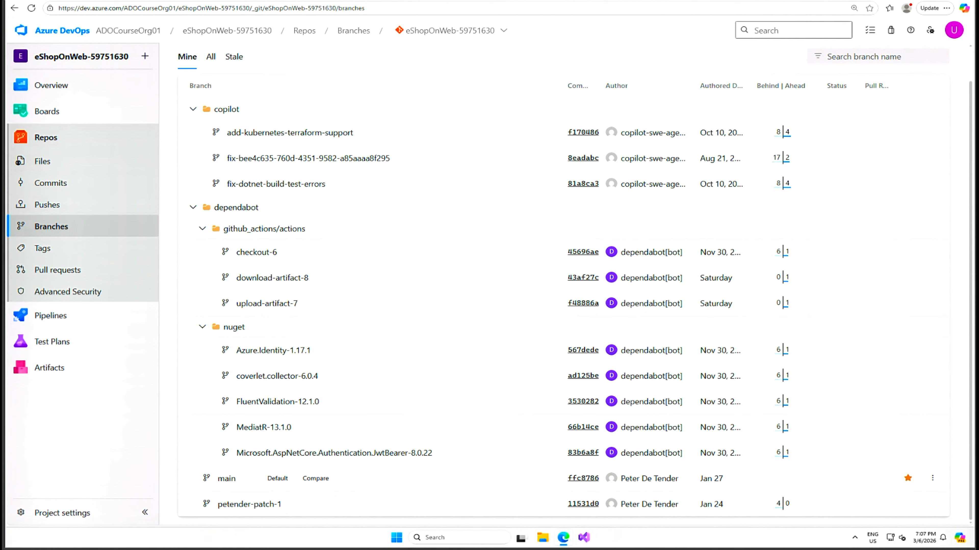
Launch Visual Studio 2022 and start cloning a repository by browsing Azure DevOps
click(588, 539)
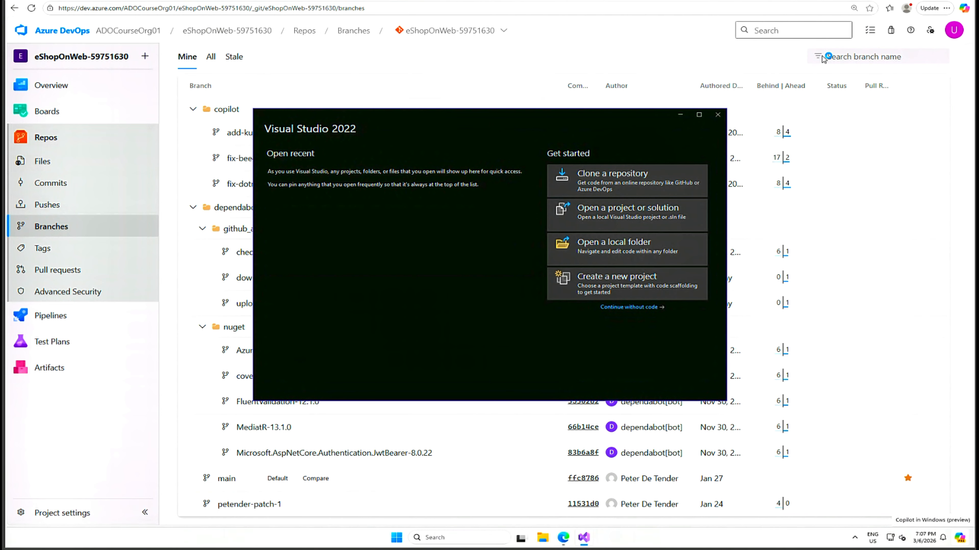
click(619, 178)
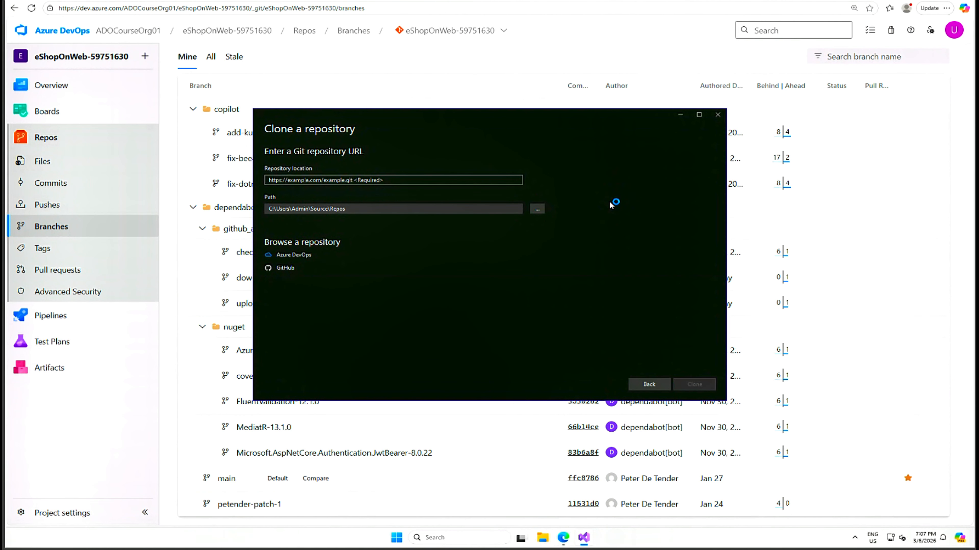
click(297, 256)
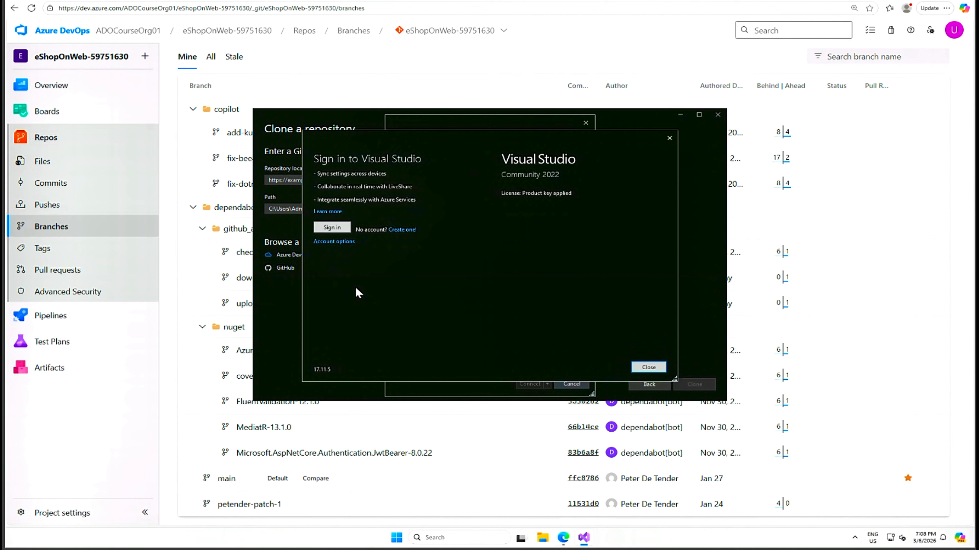
Sign in to Visual Studio with a work or school account, entering the account e-mail and the Temporary Access Pass
click(331, 230)
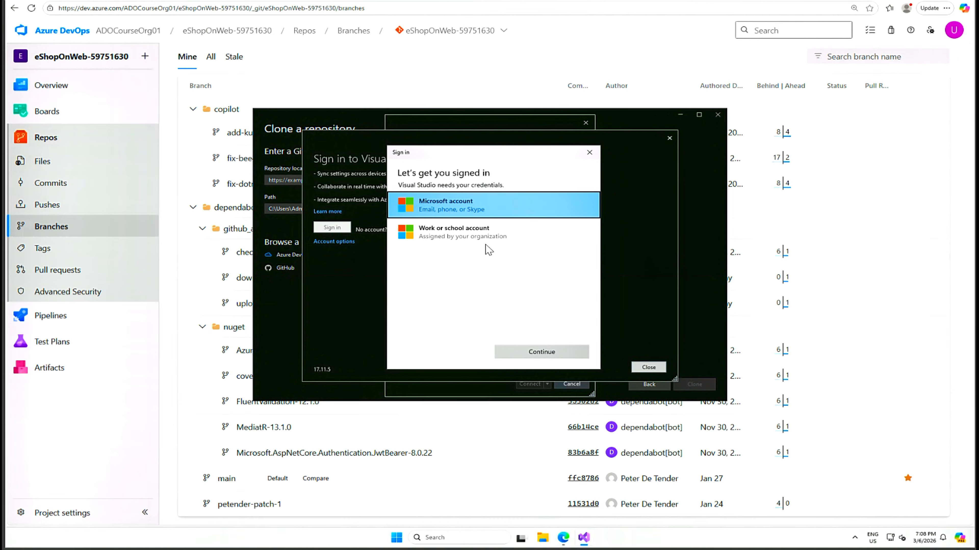
click(445, 233)
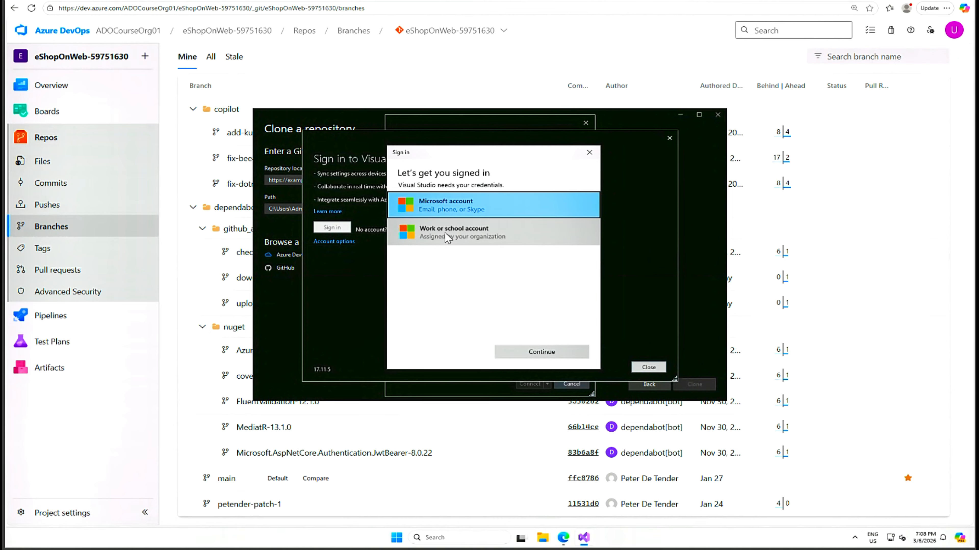
click(544, 351)
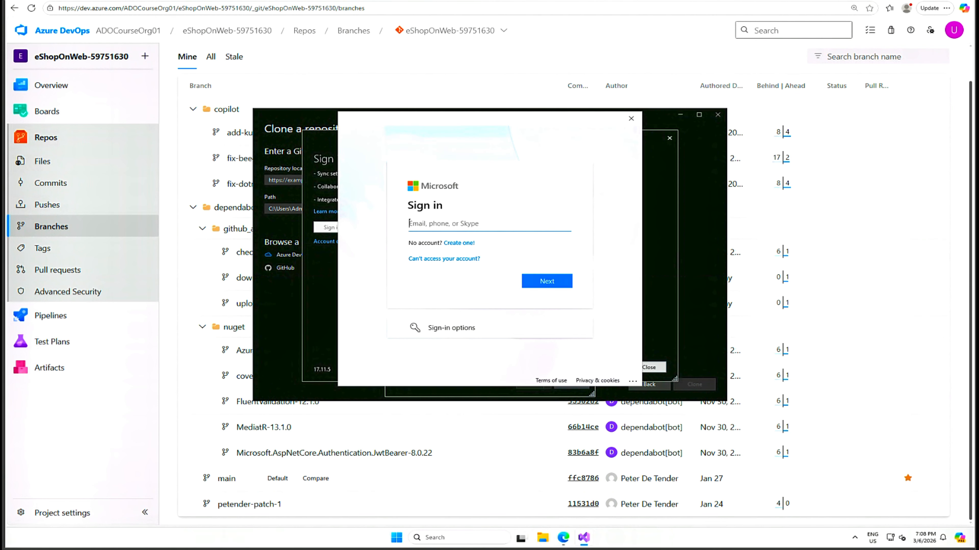
key(ctrl+v)
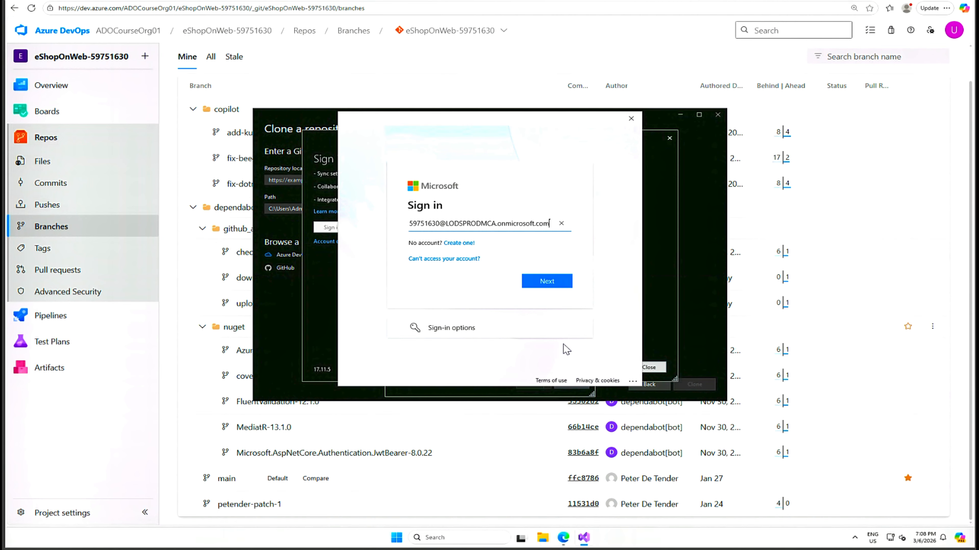
click(551, 280)
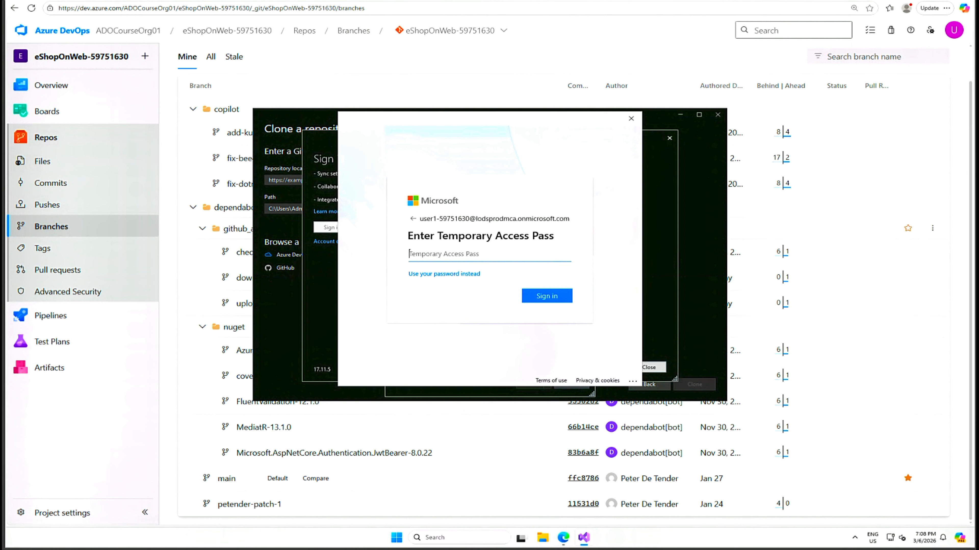
key(ctrl+v)
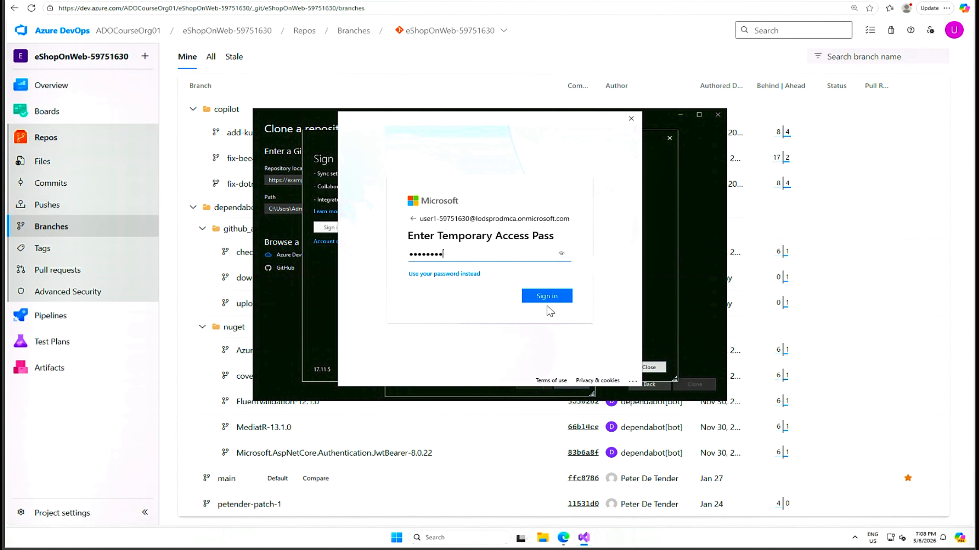
click(552, 297)
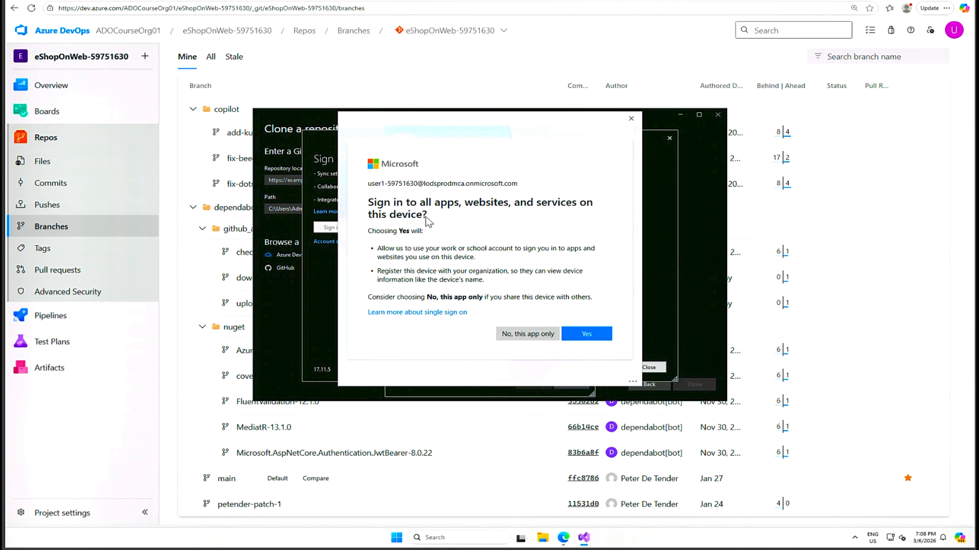
Allow the account to sign in to all apps, websites and services on this device, and finish the Visual Studio sign-in
click(591, 338)
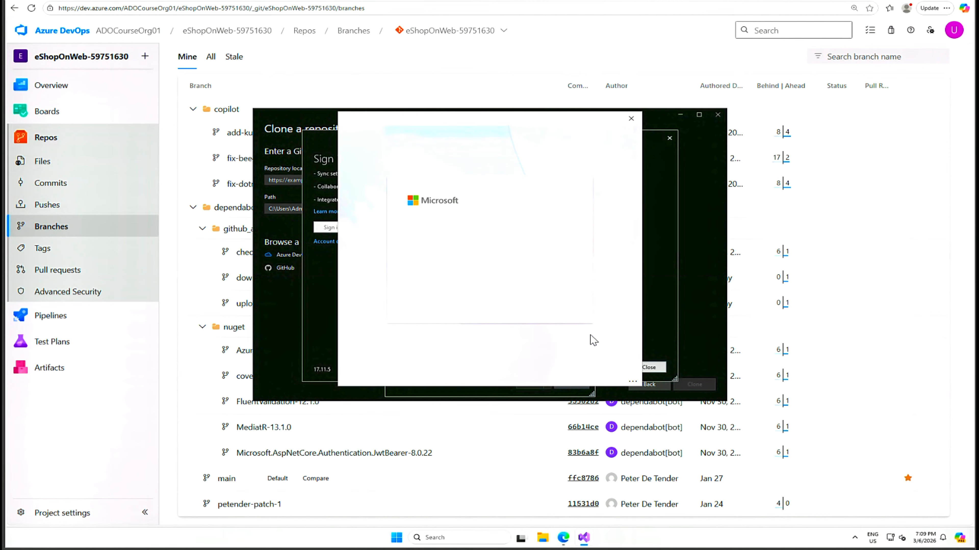
click(554, 299)
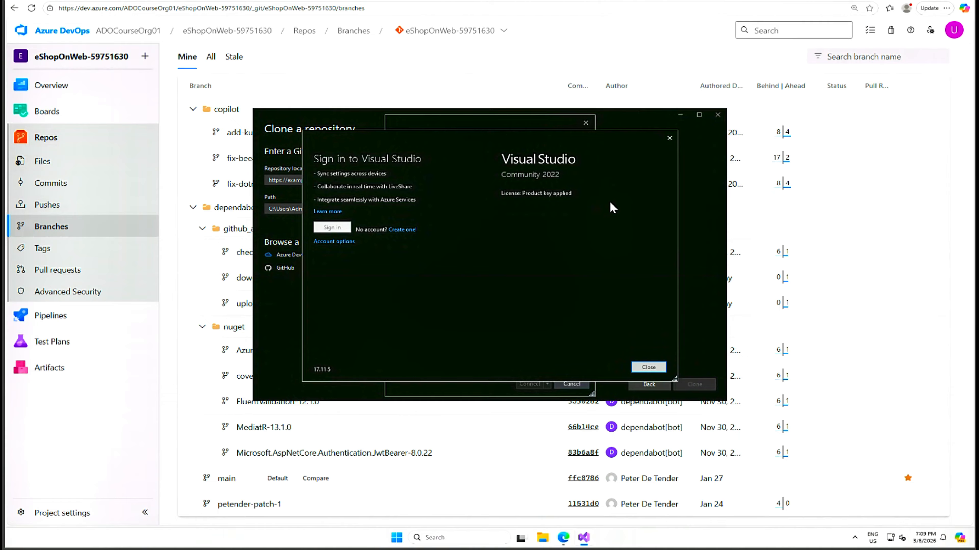
click(654, 367)
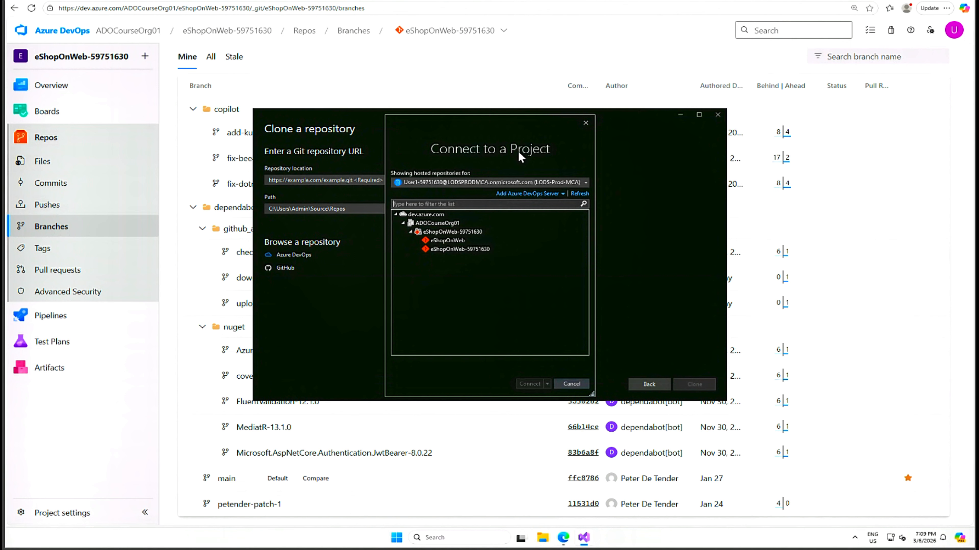
Clone the eShopOnWeb-59751630 repository into C:\Repos\eShopOnWeb-59751630, authenticating with the existing work account
click(464, 249)
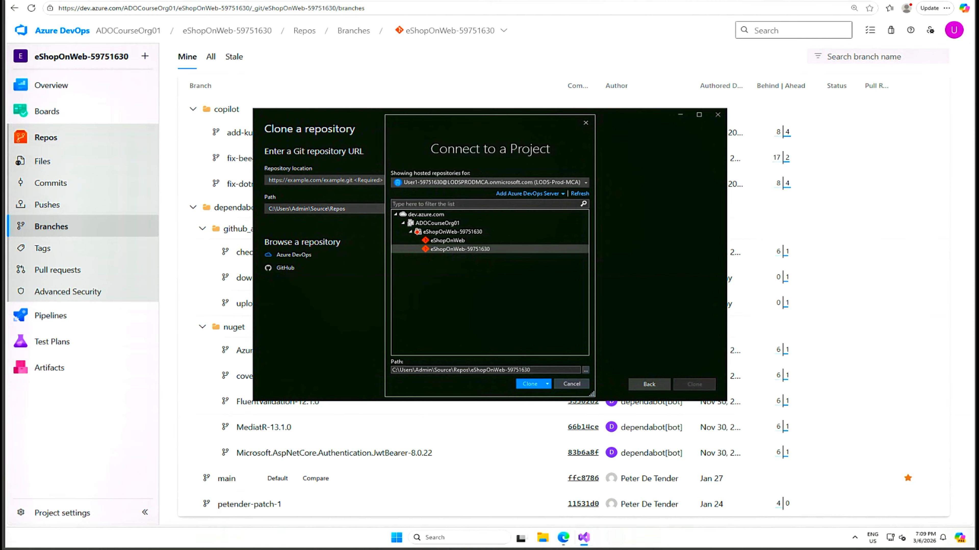
drag(399, 370, 469, 370)
drag(470, 370, 459, 370)
key(BackSpace)
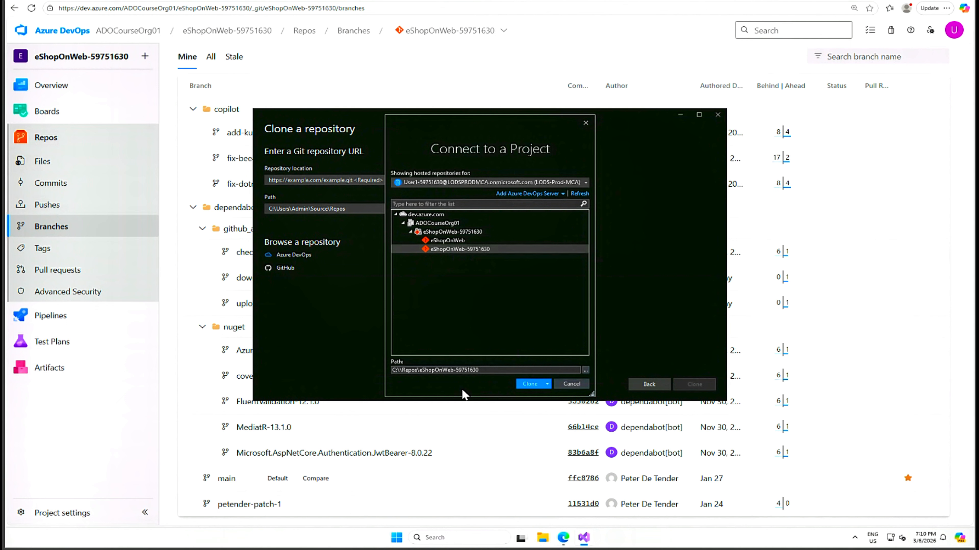
key(BackSpace)
click(530, 384)
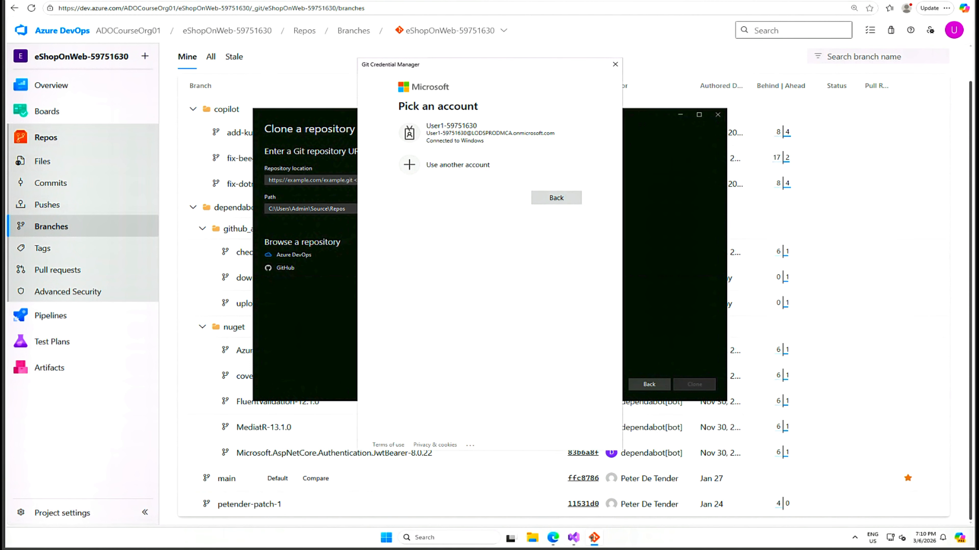
click(453, 134)
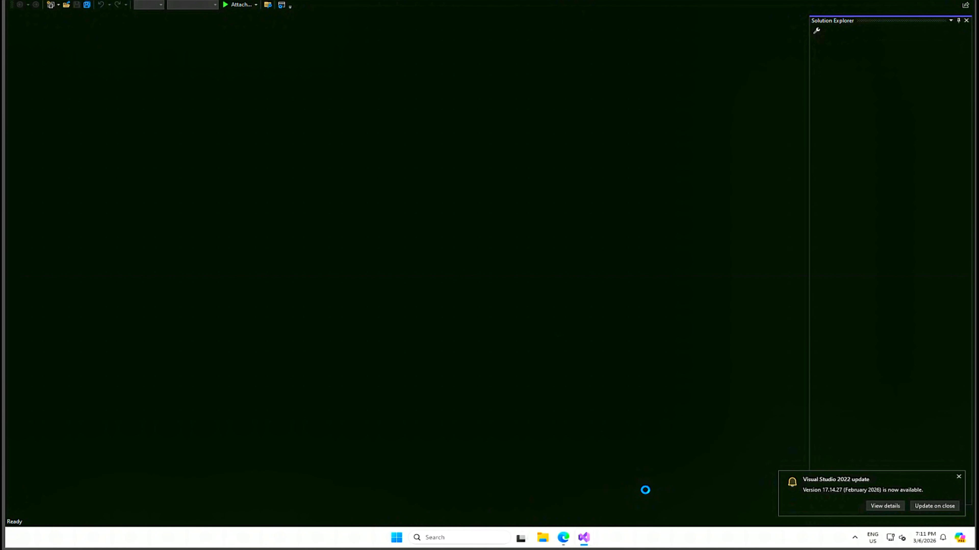
Dismiss the Visual Studio update and GitHub Copilot notices, and switch back to Azure DevOps in the browser
click(958, 478)
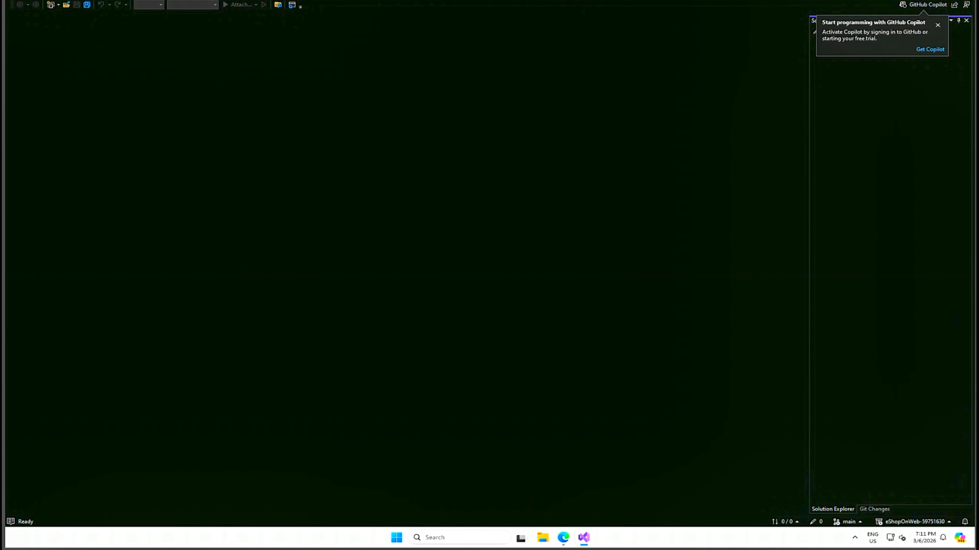
click(938, 27)
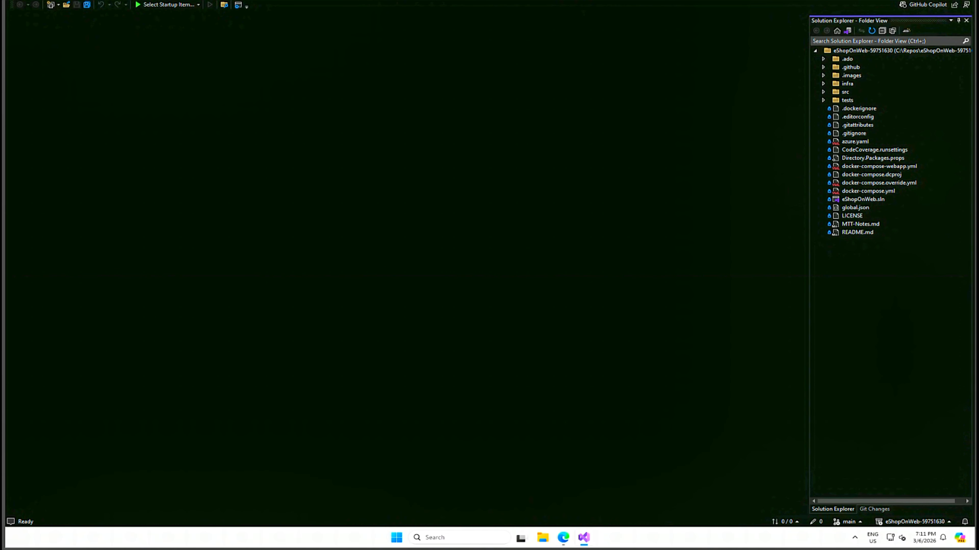
mouse_move(563, 538)
click(941, 0)
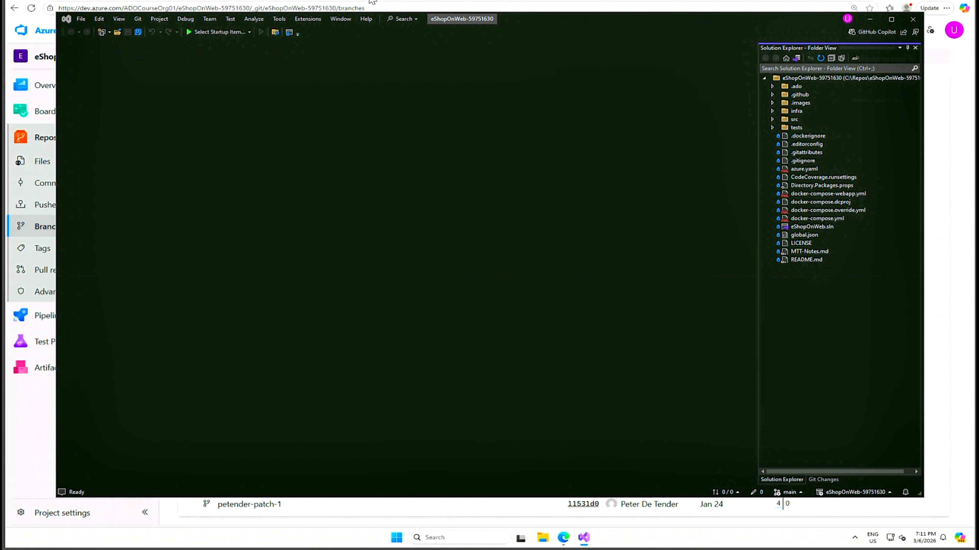
click(372, 0)
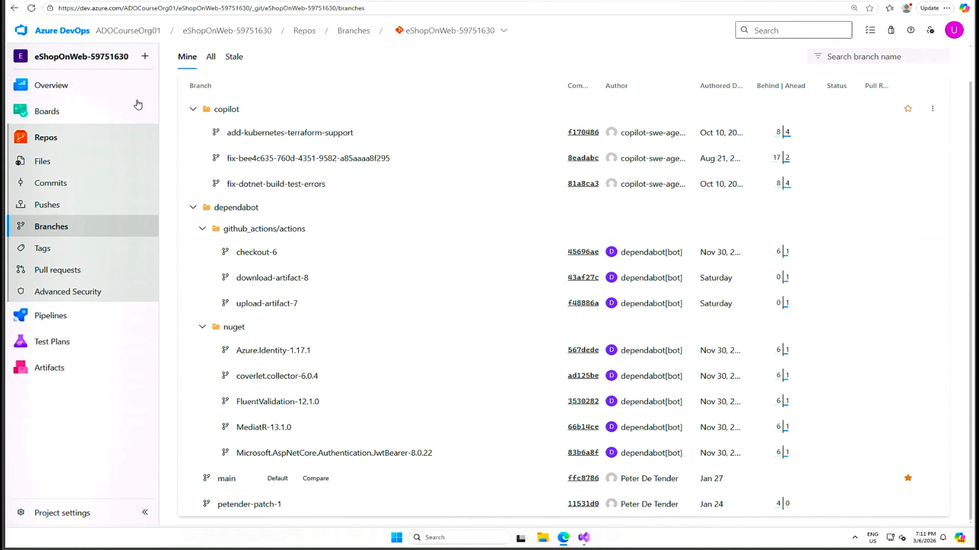
Start a new Azure Artifacts feed named eShopOnWebShared59751630
click(54, 374)
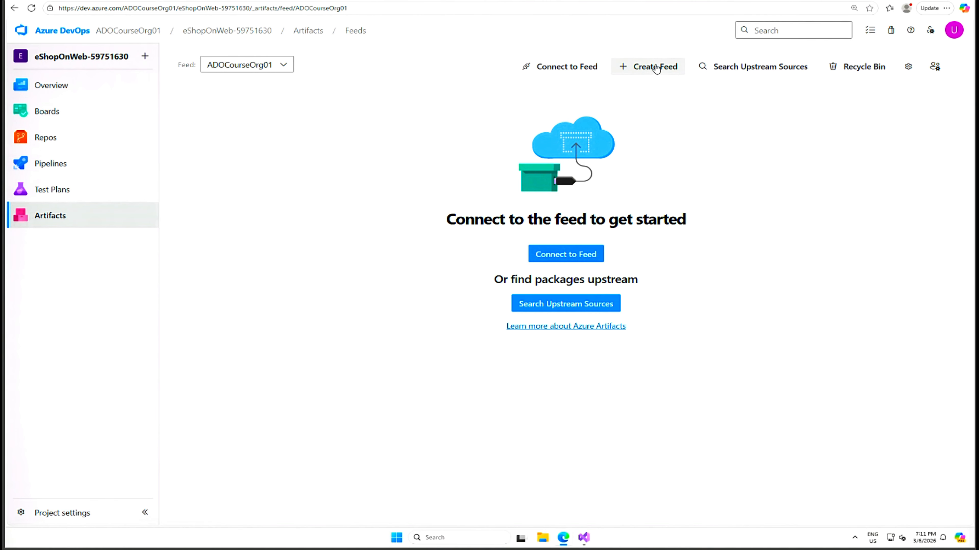
click(627, 69)
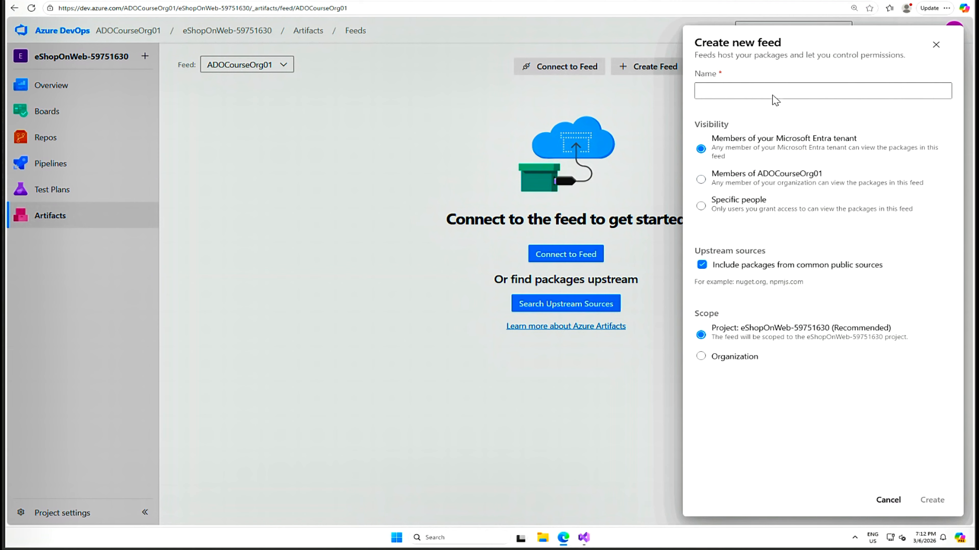
click(724, 91)
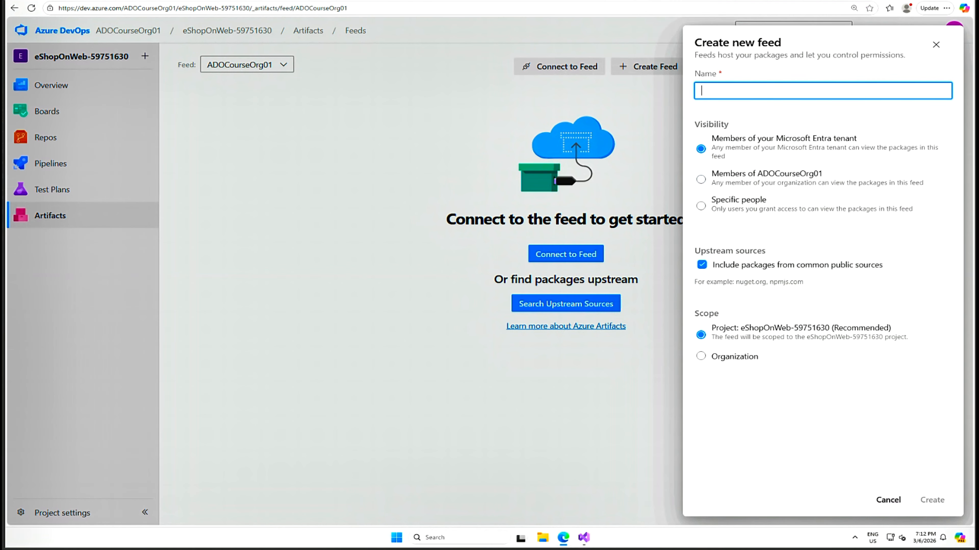
text(eShopOnWebShared59751630)
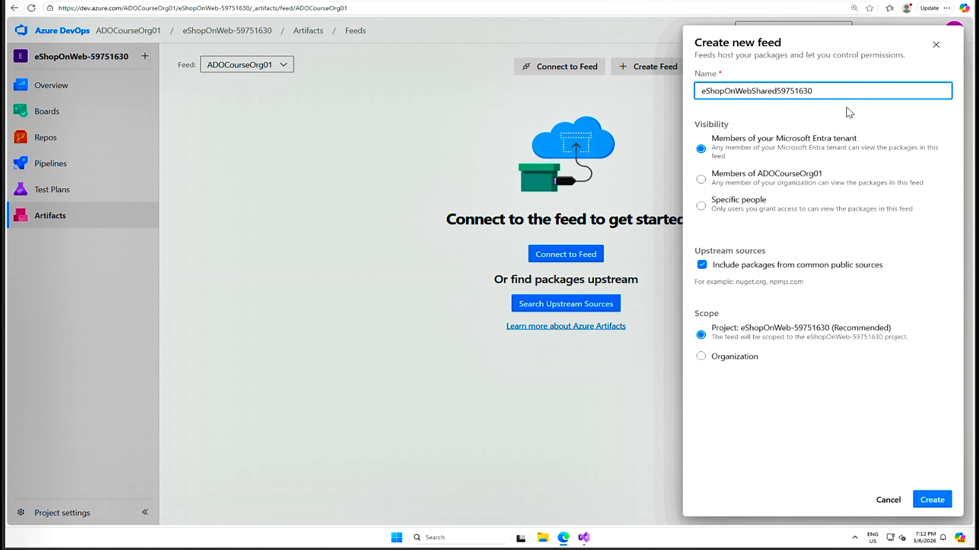
Copy the feed name into a new Notepad note, labelled "Feed name :"
key(ctrl+a)
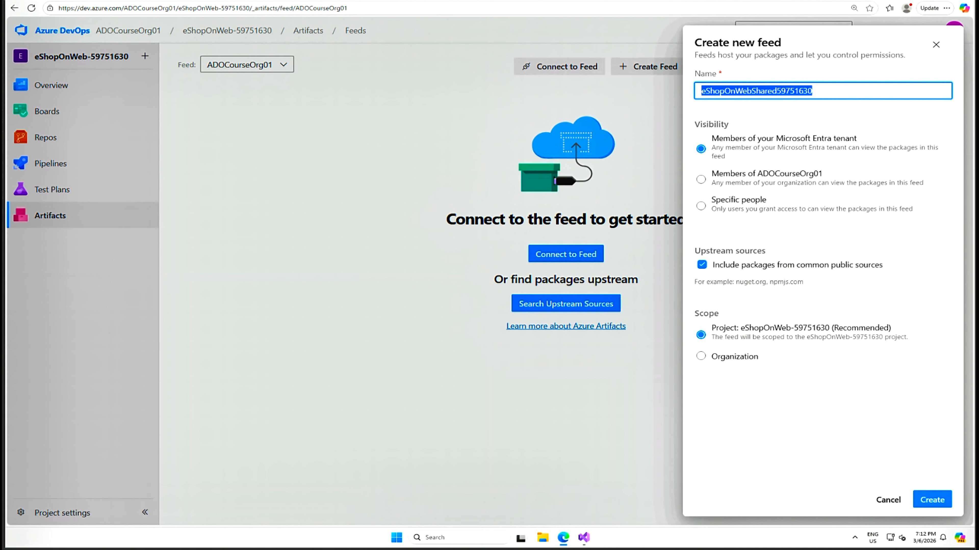
right_click(728, 91)
click(750, 122)
click(472, 537)
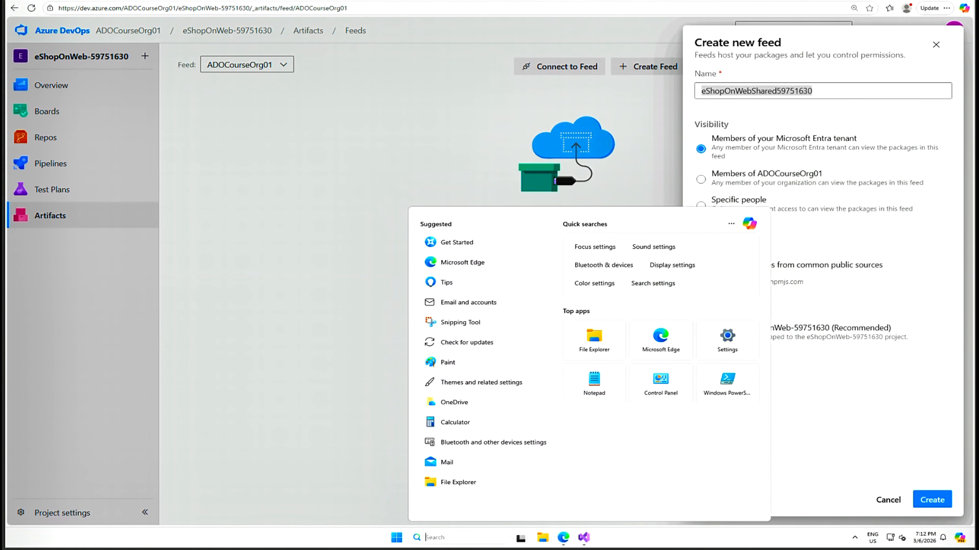
click(603, 383)
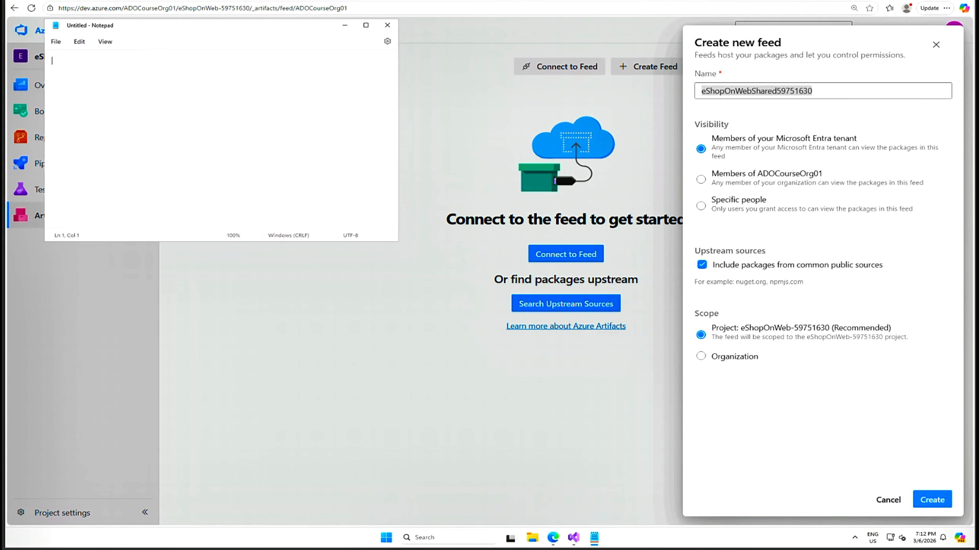
text(Feed name :)
key(ctrl+v)
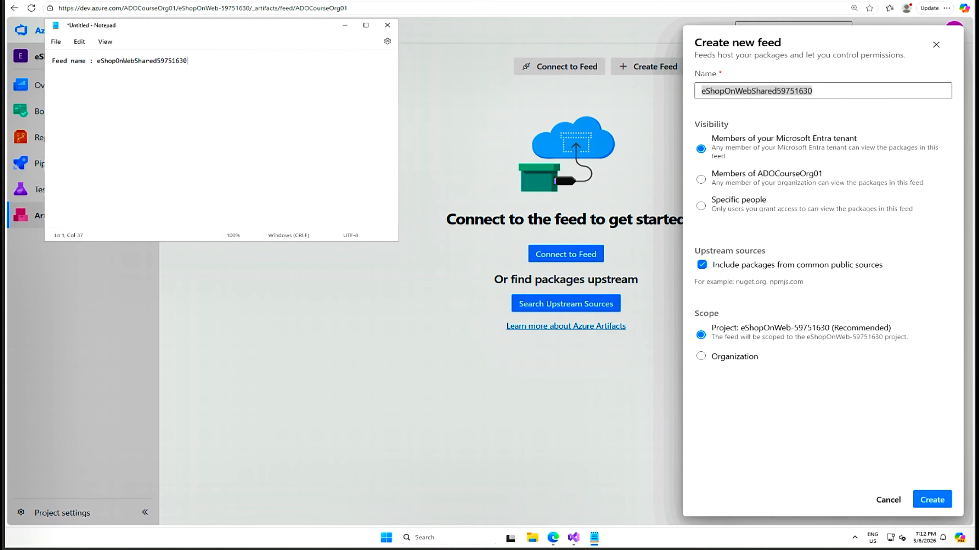
Check the lab instructions for the feed's visibility, set it to Specific people, and create the feed with project scope
click(919, 261)
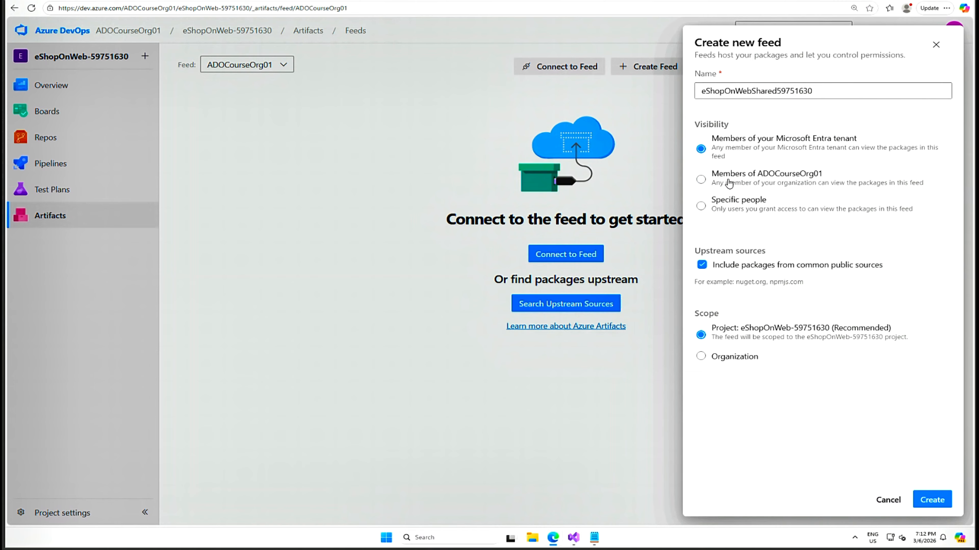
click(701, 179)
key(alt+Tab)
scroll(330, 228, up, 5)
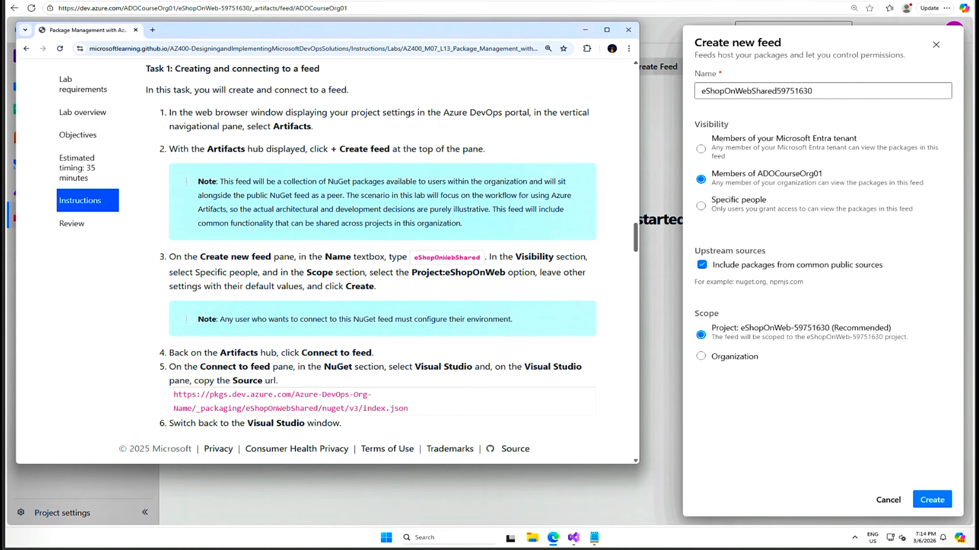
drag(169, 272, 258, 272)
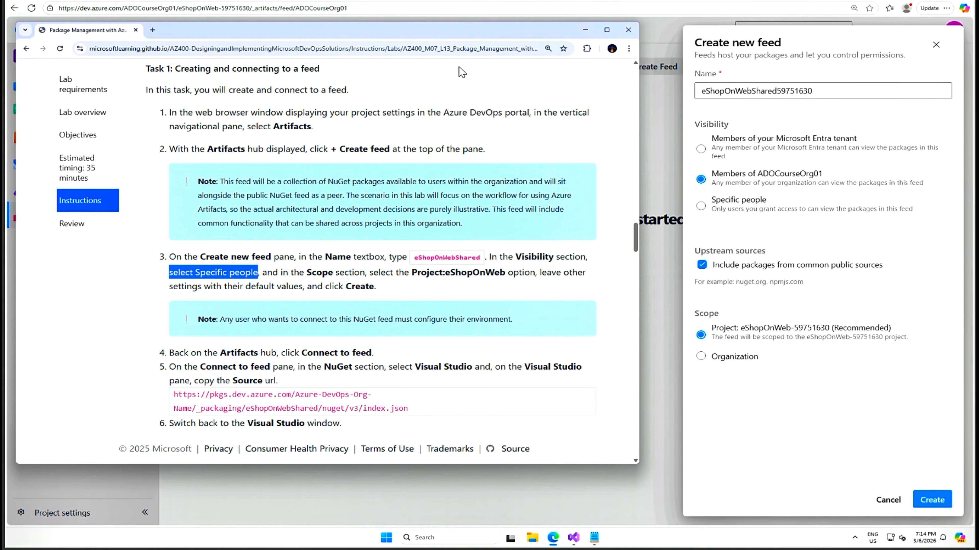
drag(473, 32, 977, 96)
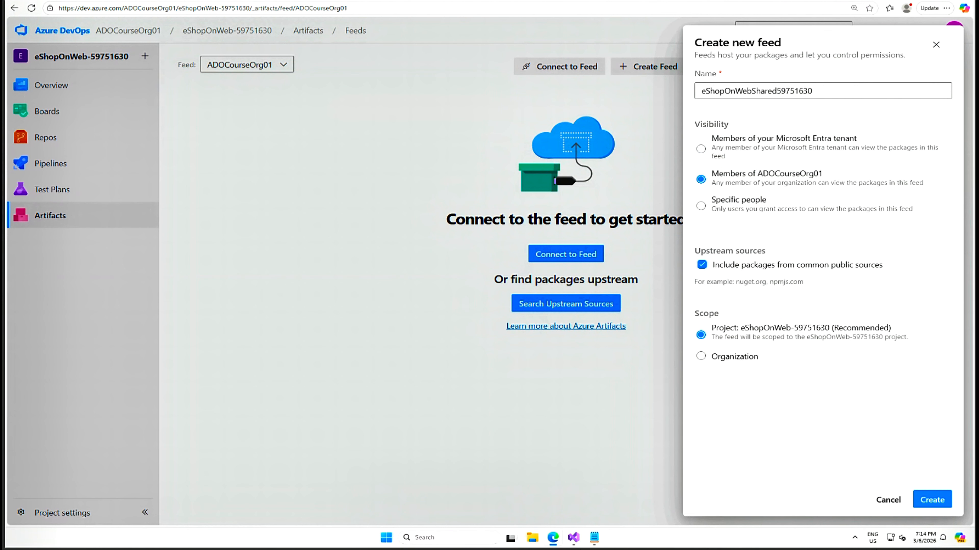
click(707, 211)
click(932, 499)
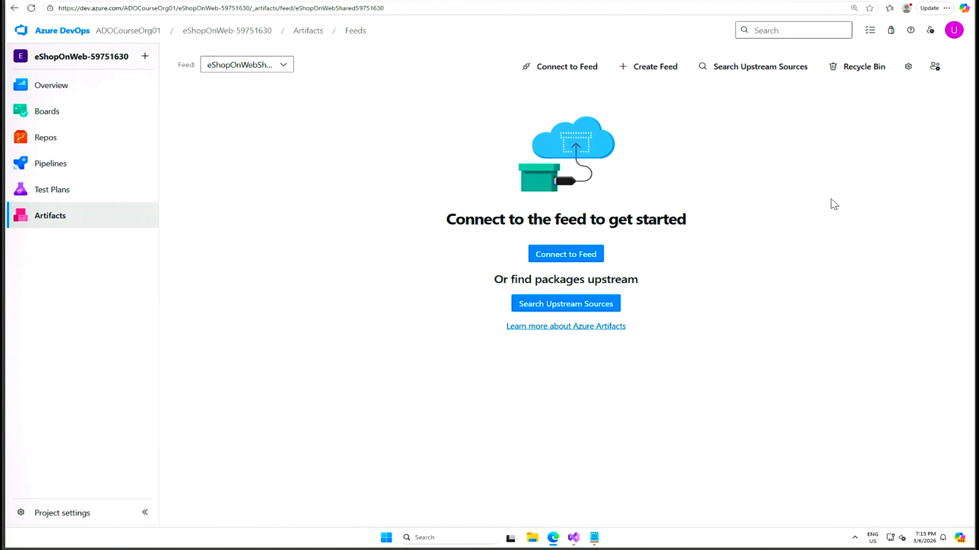
Get the new feed's Visual Studio connection details and copy the source URL into the Notepad note on its own line
click(568, 260)
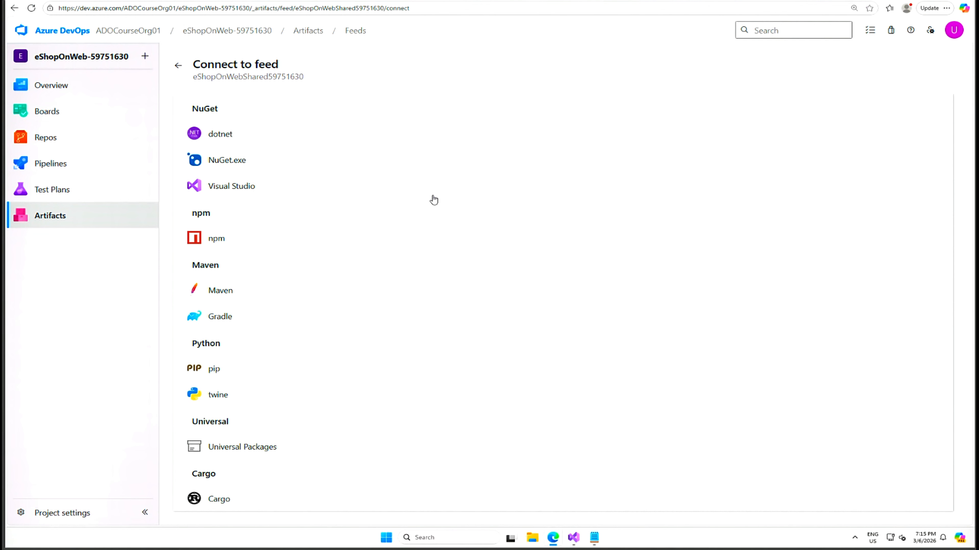
click(223, 191)
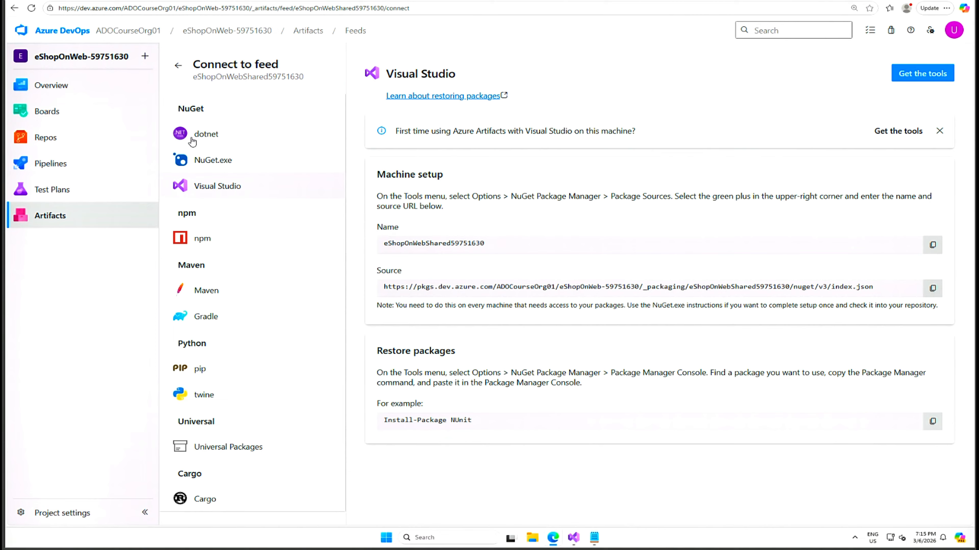
click(932, 288)
mouse_move(598, 540)
click(595, 540)
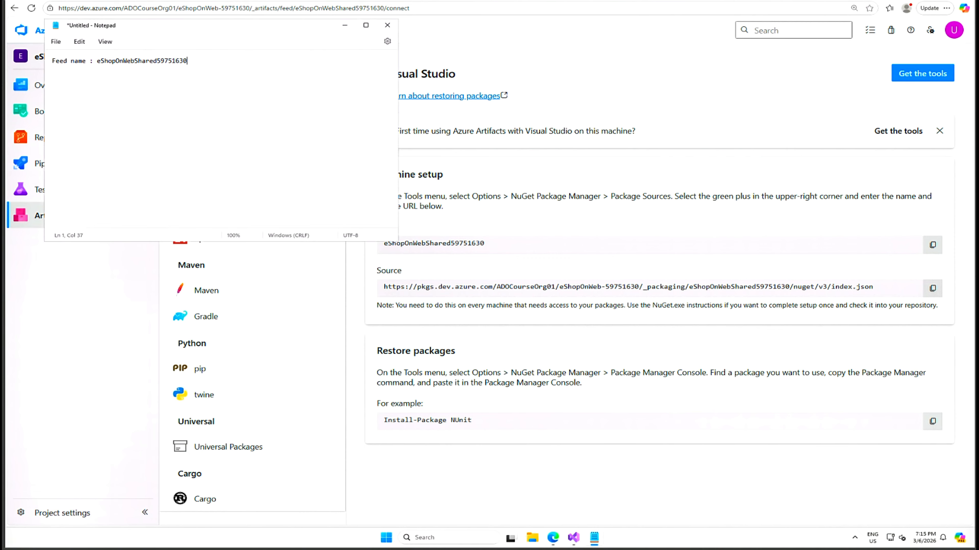
key(Return)
key(Return)
key(ctrl+v)
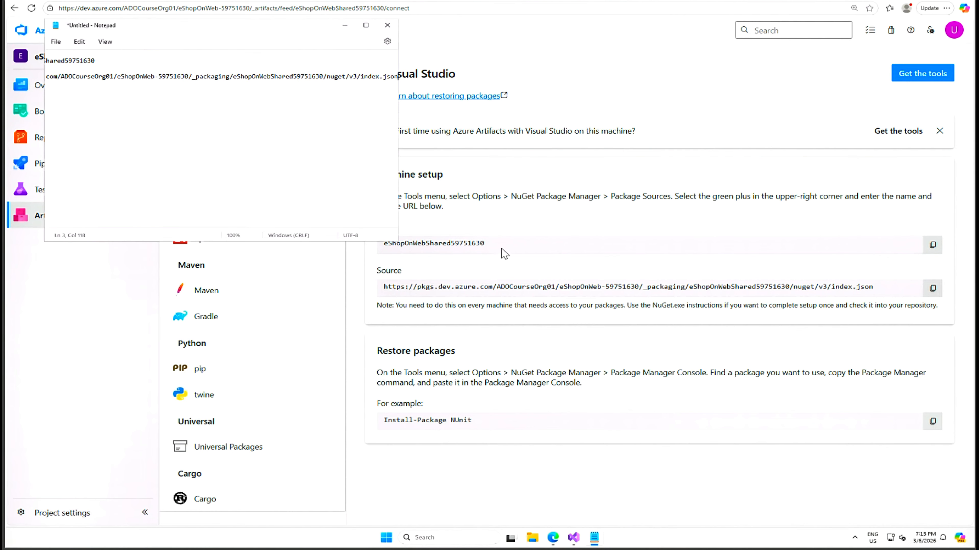
Add a "Name:" line with the copied name eShopOnWebShared59751630 and a "Source:" label above the URL in the note
click(932, 245)
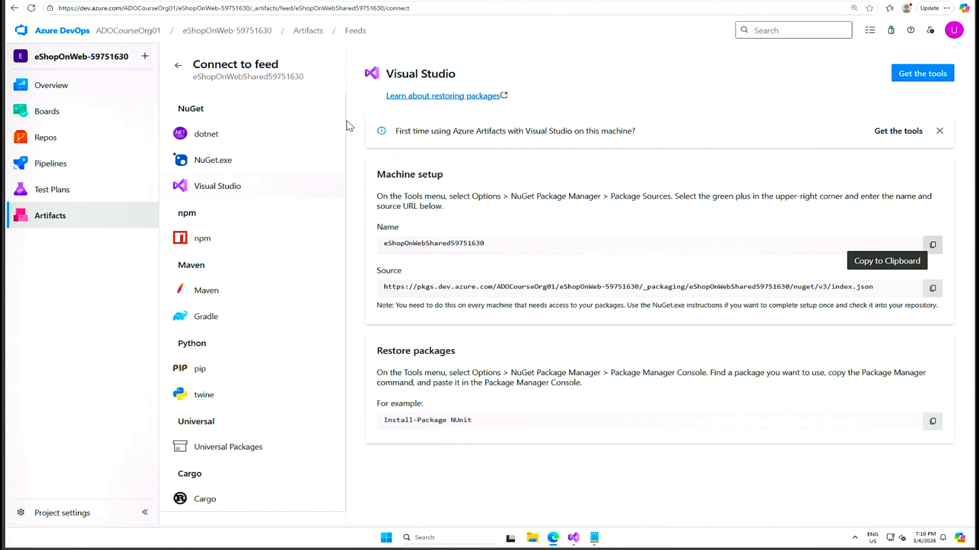
mouse_move(594, 541)
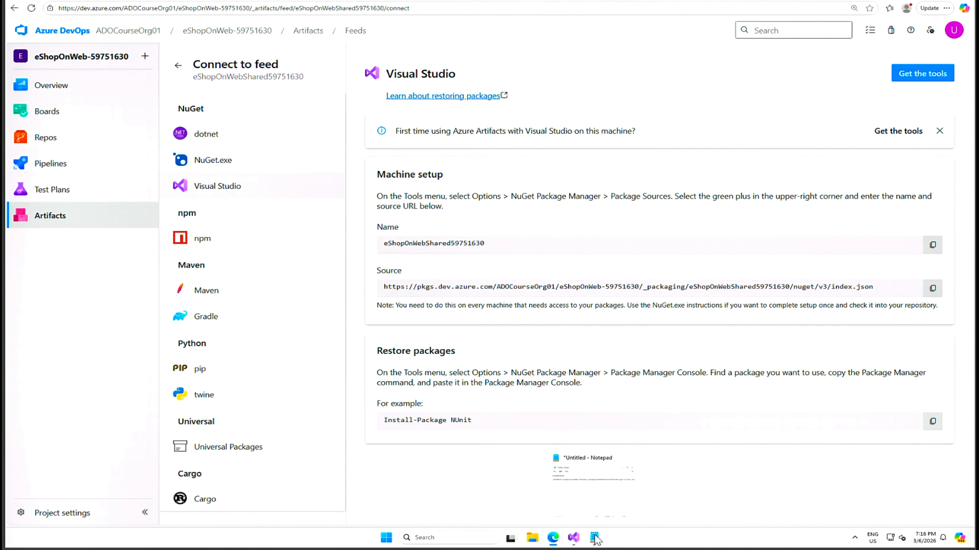
click(601, 492)
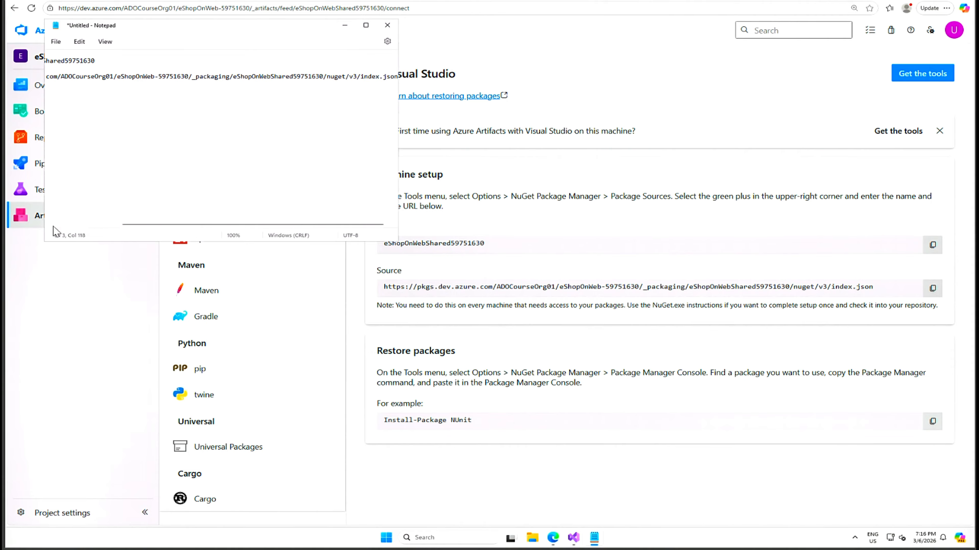
key(Up)
key(Up)
key(Return)
text(Name:)
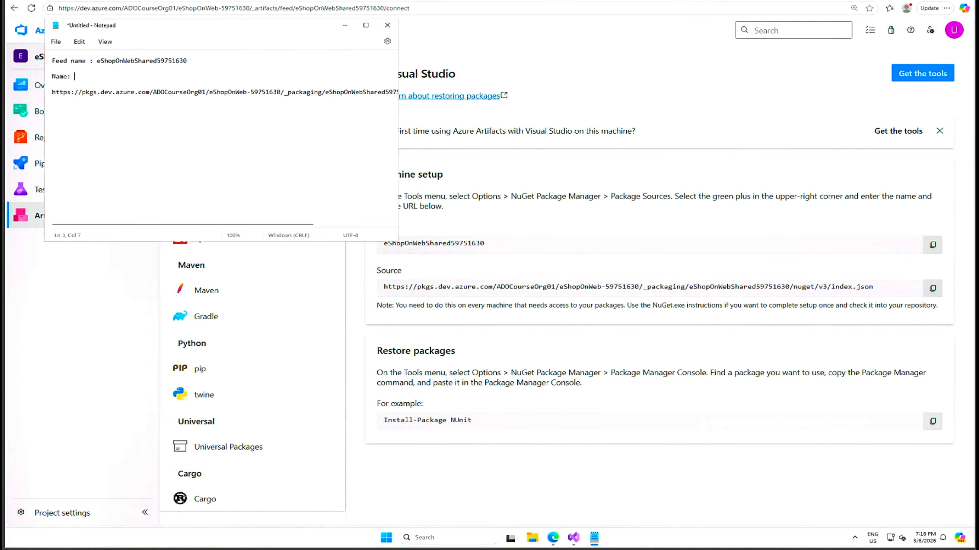
key(ctrl+v)
key(Return)
text(Source:)
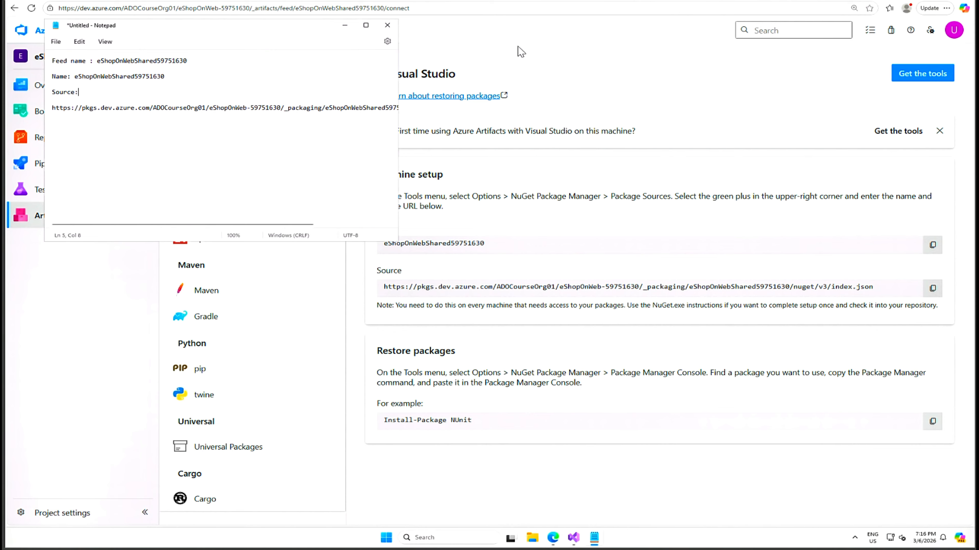
Duplicate the feed connection page in the browser, show its Visual Studio setup details, and dismiss the Edge mobile app offer
click(570, 56)
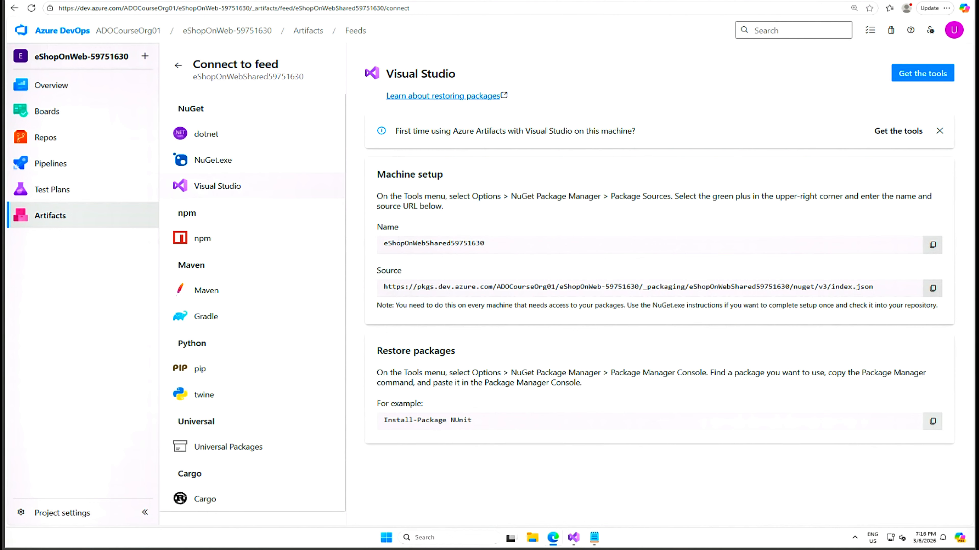
right_click(217, 1)
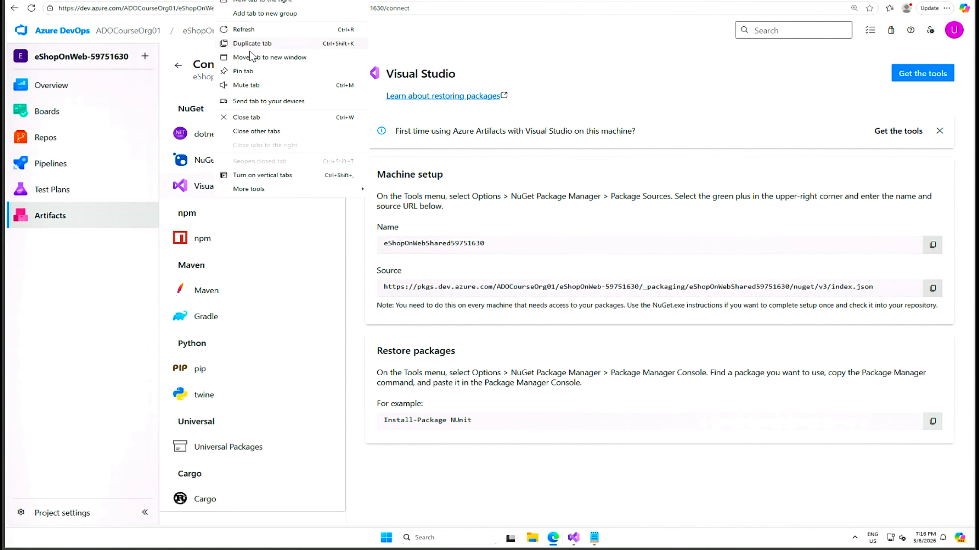
click(252, 44)
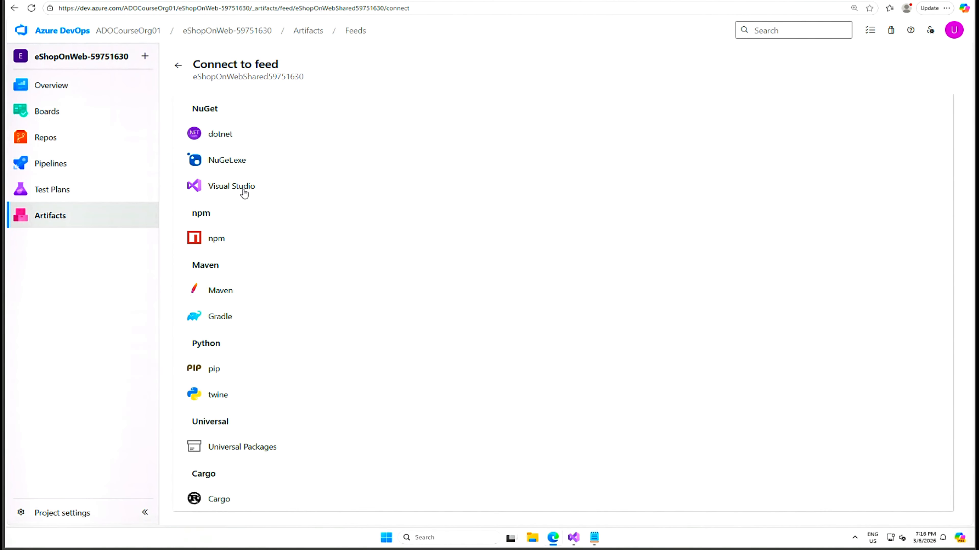
click(243, 192)
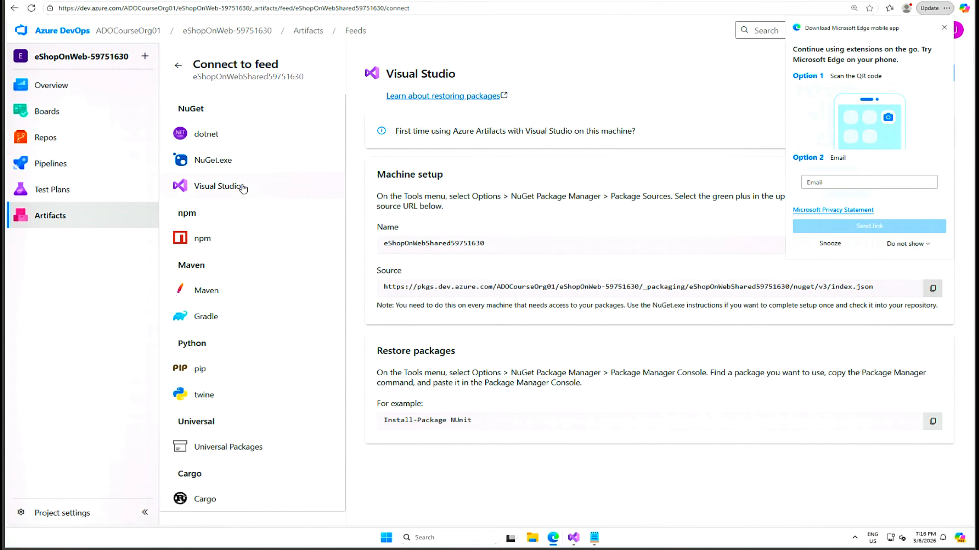
click(944, 27)
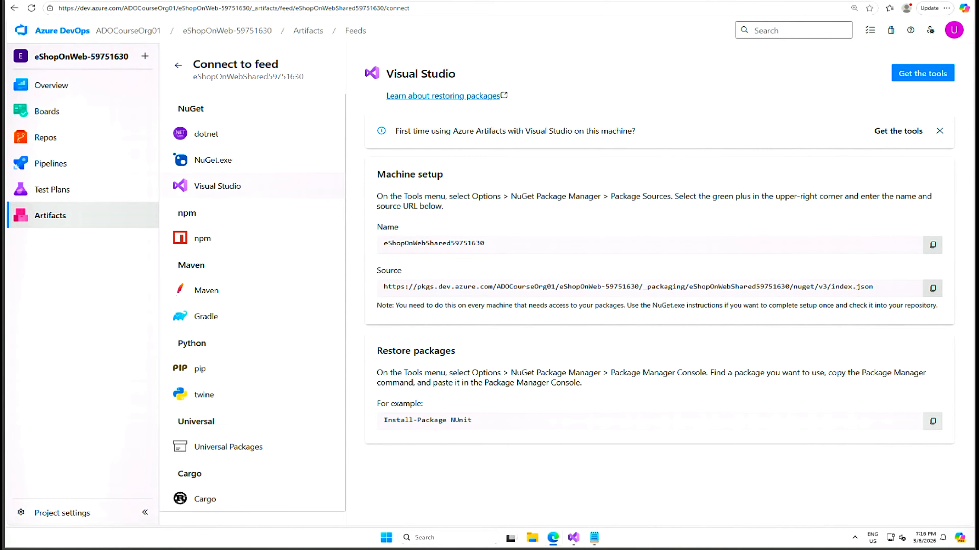
Switch to Visual Studio and open the Package Sources settings of the NuGet Package Manager
mouse_move(578, 541)
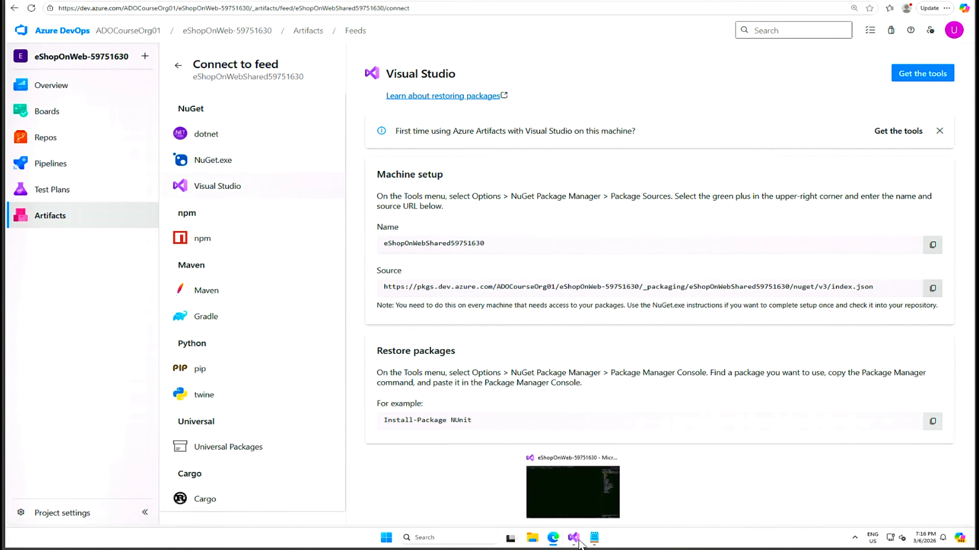
click(577, 504)
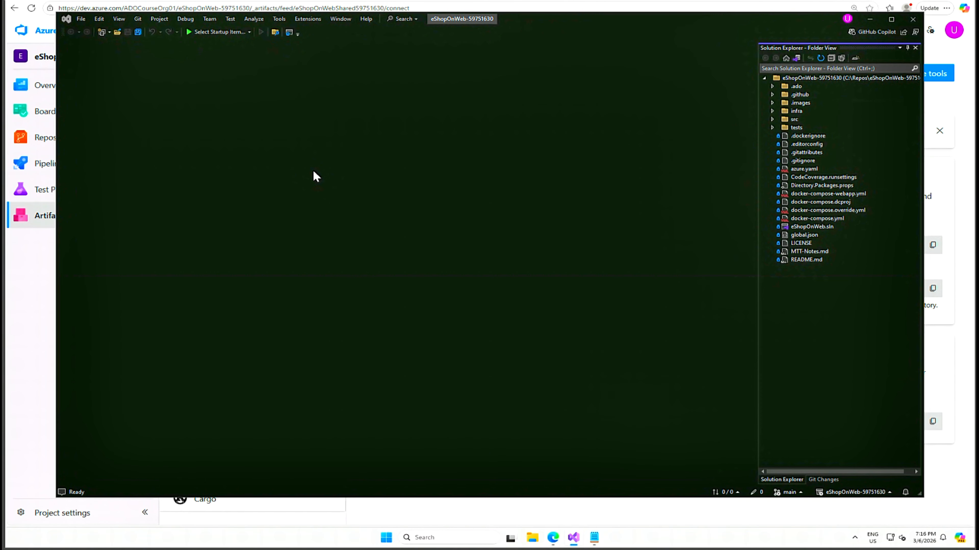
click(118, 19)
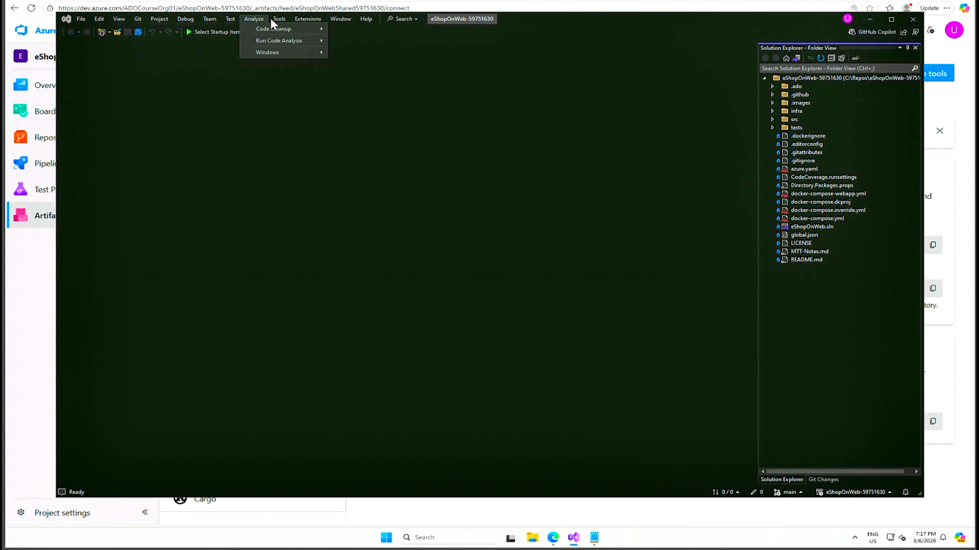
mouse_move(278, 23)
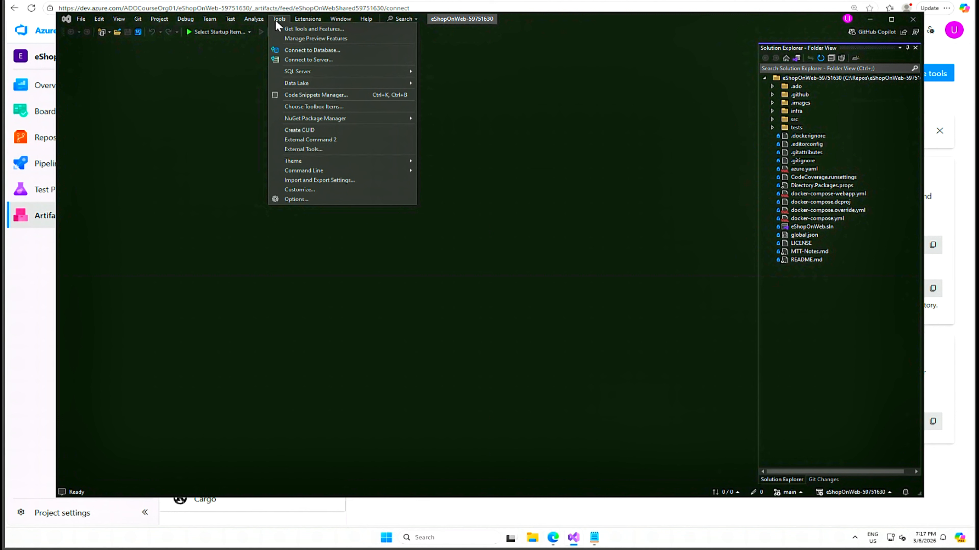
mouse_move(325, 125)
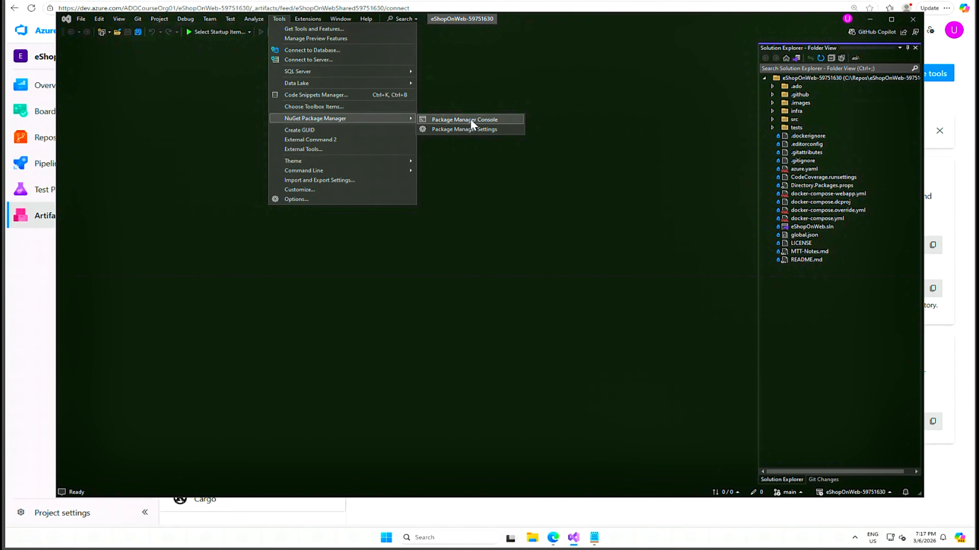
click(475, 130)
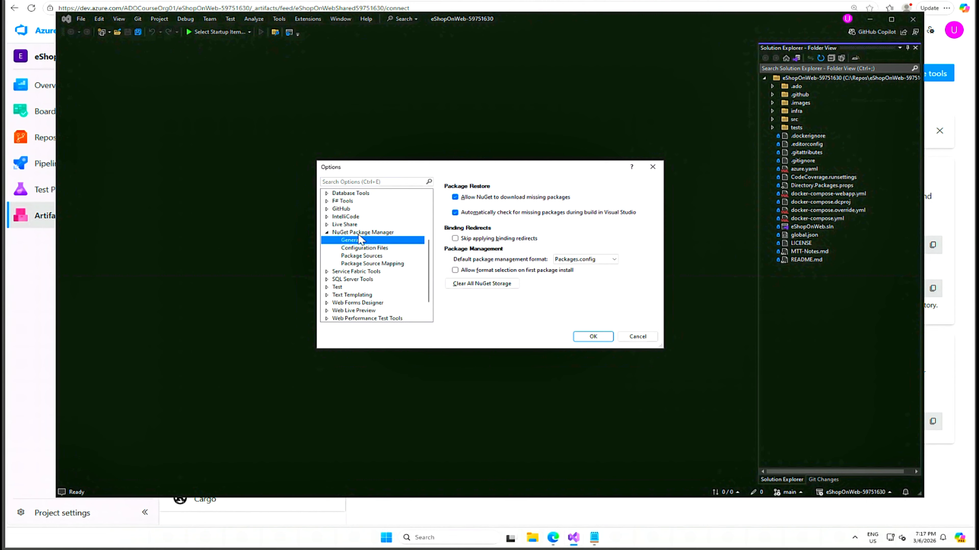
click(365, 258)
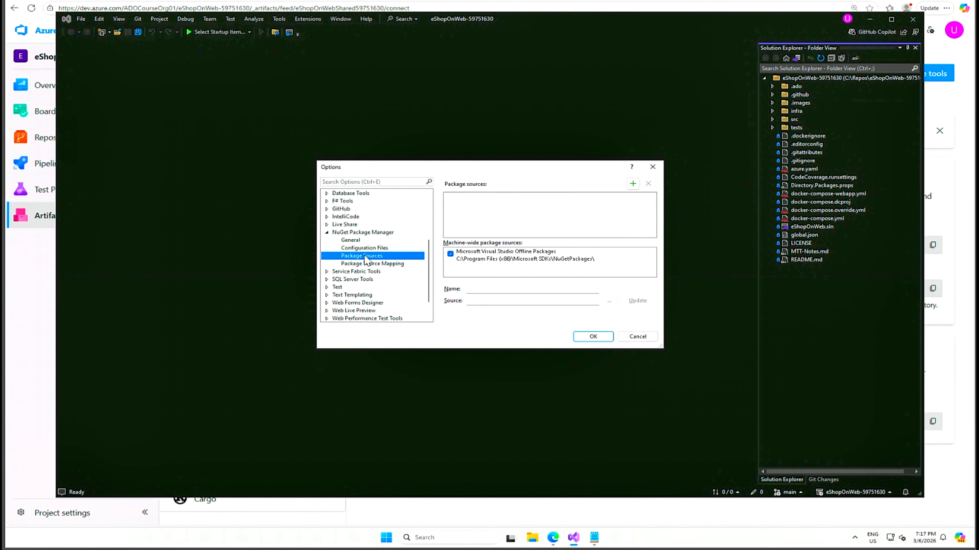
Add a new package source and name it eShopOnWebShared59751630
click(633, 184)
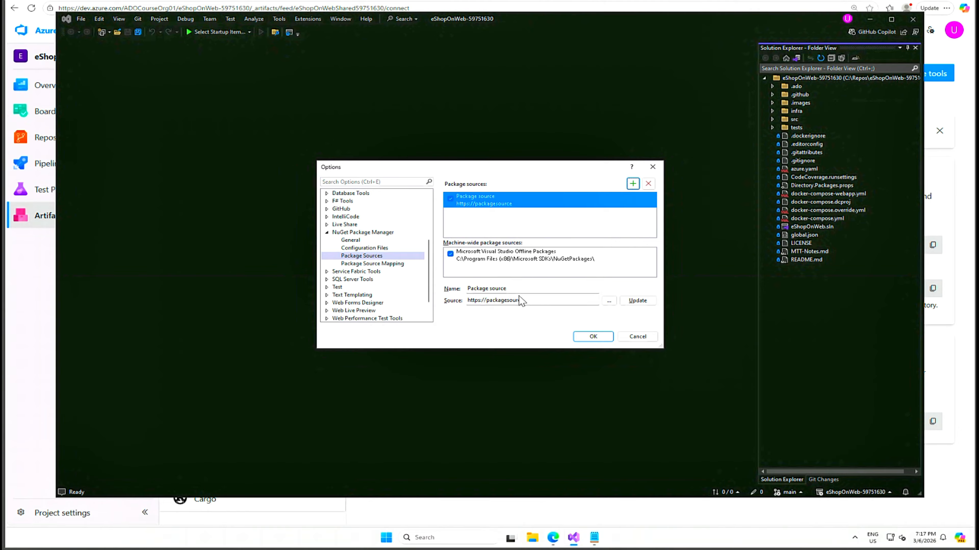
drag(508, 289, 471, 289)
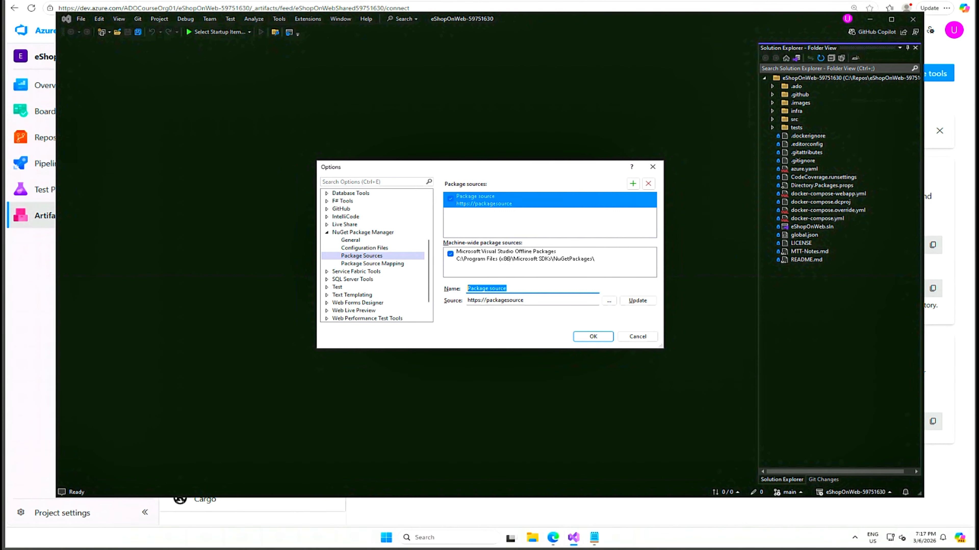
text(eShopOnWebShared59751630)
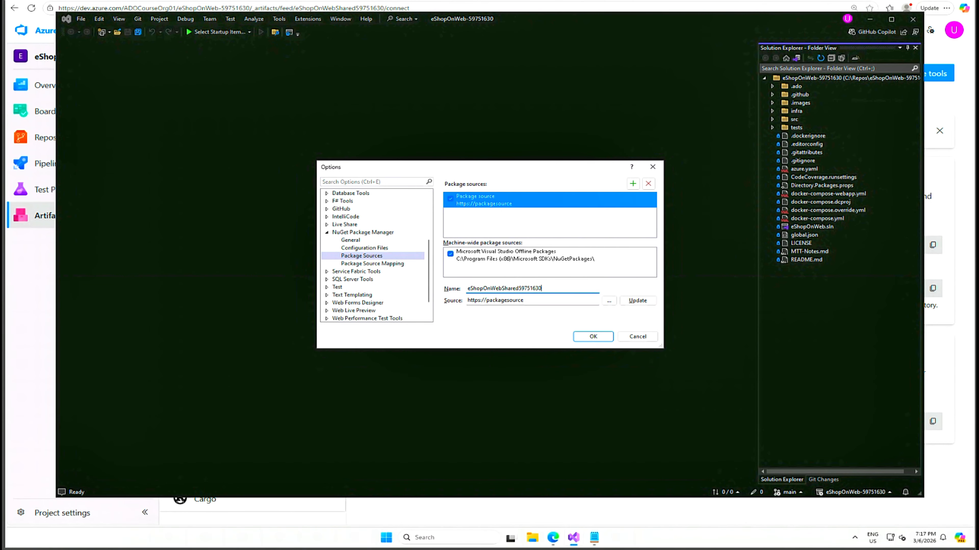
Copy the source URL from the feed's connection page in the browser, set it as the new package source's URL in Visual Studio, and save the options
click(589, 540)
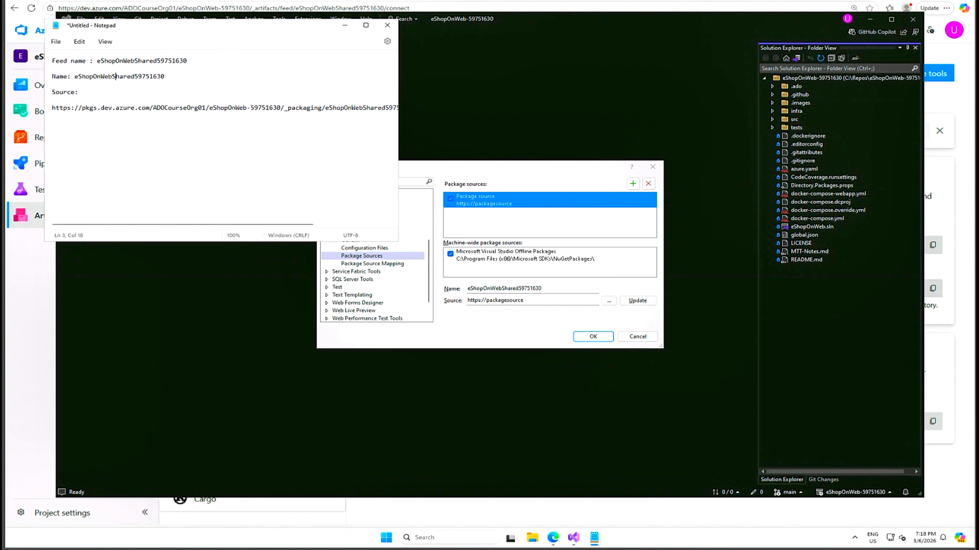
click(200, 0)
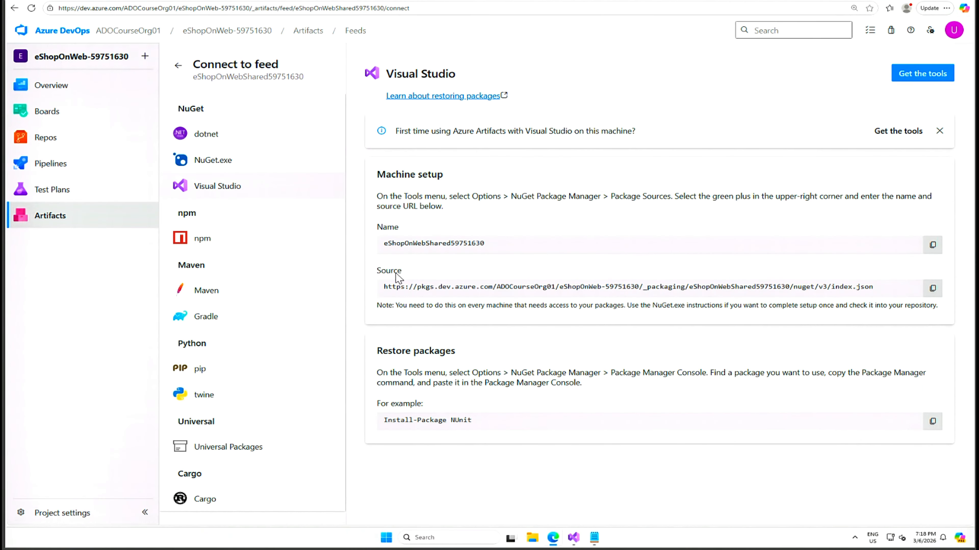
click(934, 290)
click(574, 538)
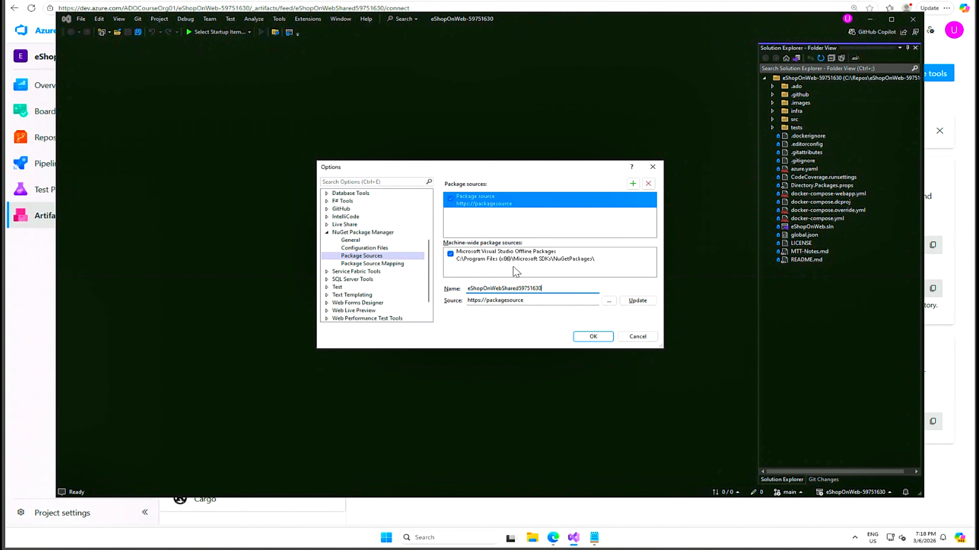
drag(526, 301, 467, 301)
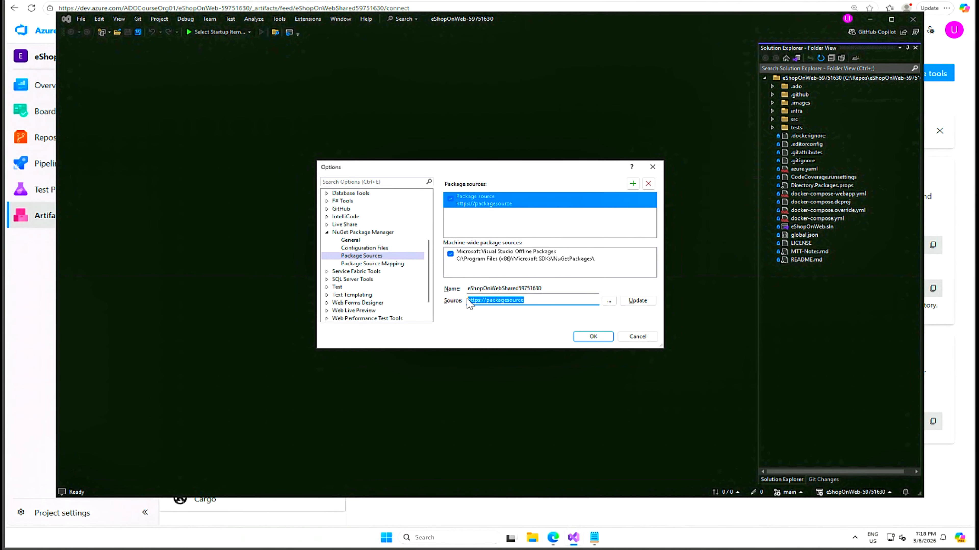
key(ctrl+v)
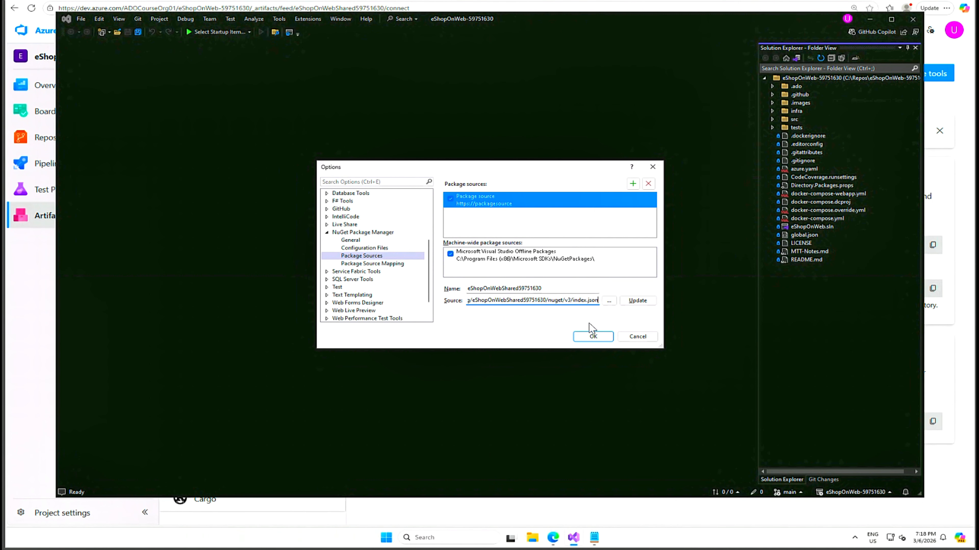
click(641, 301)
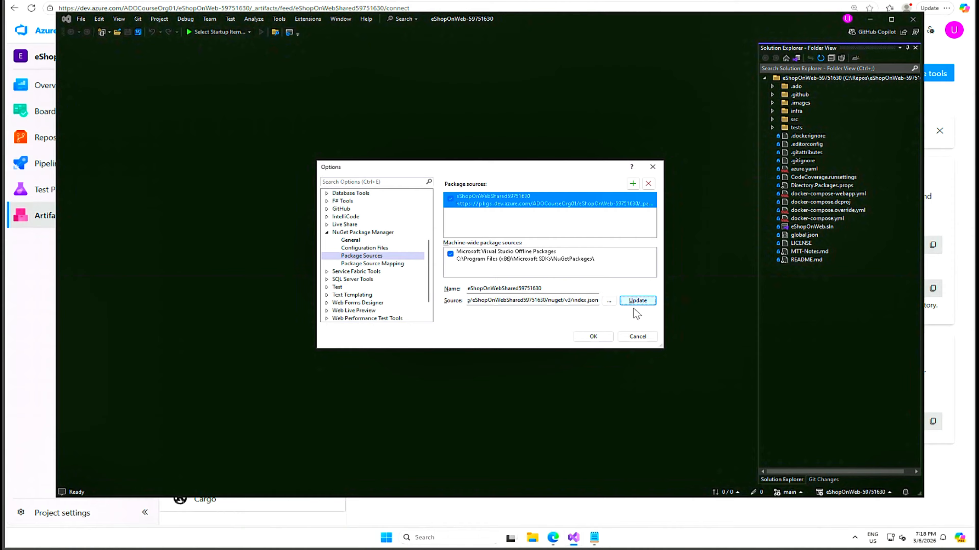
click(593, 337)
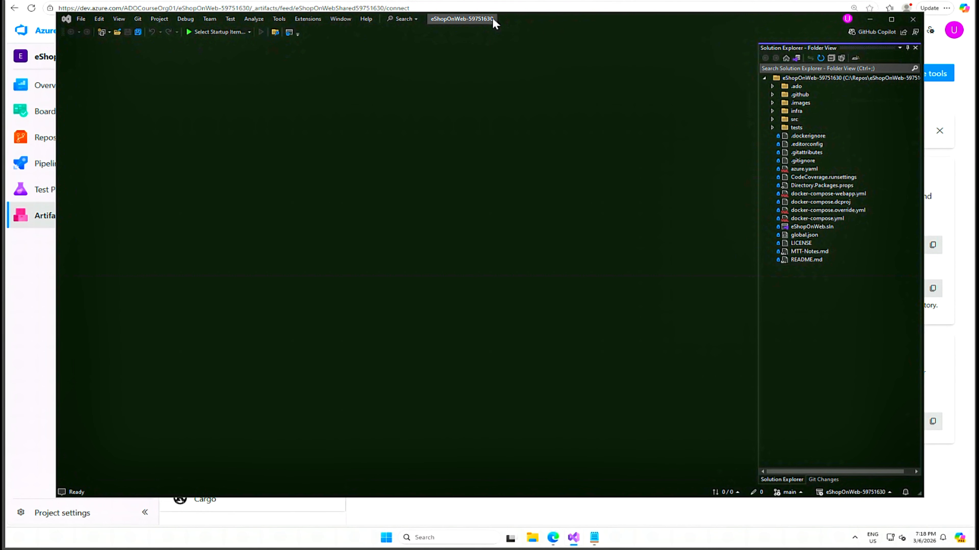
click(417, 19)
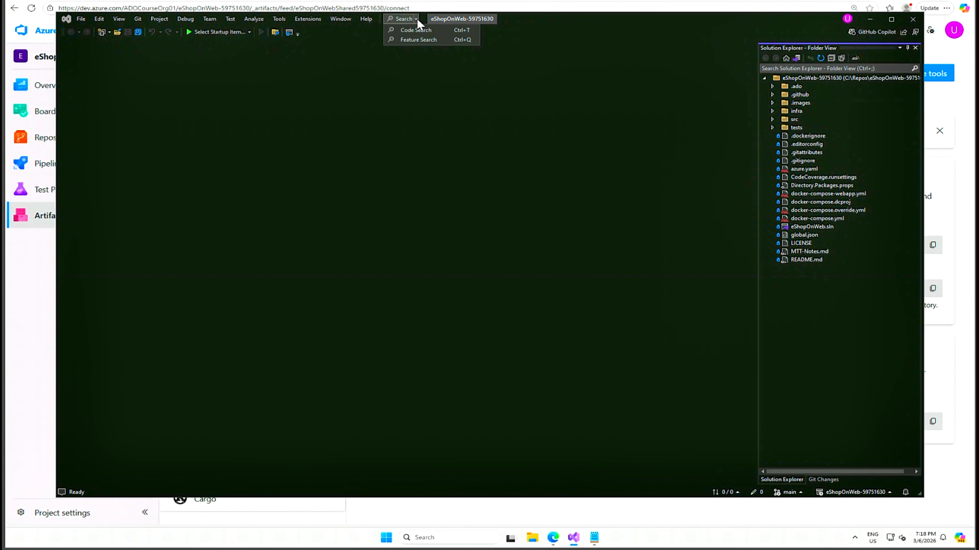
click(521, 20)
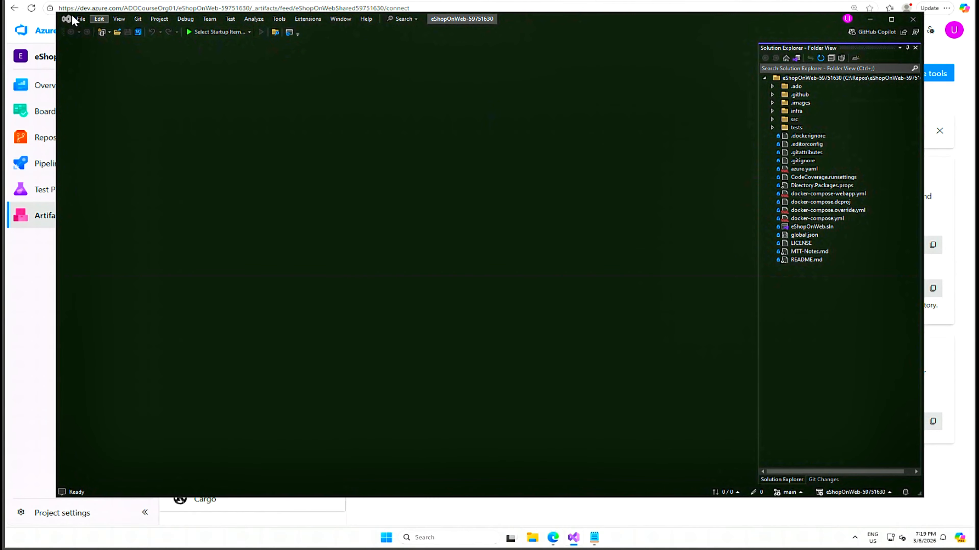
Start creating a new project and search the project templates for "Class Lib"
click(81, 20)
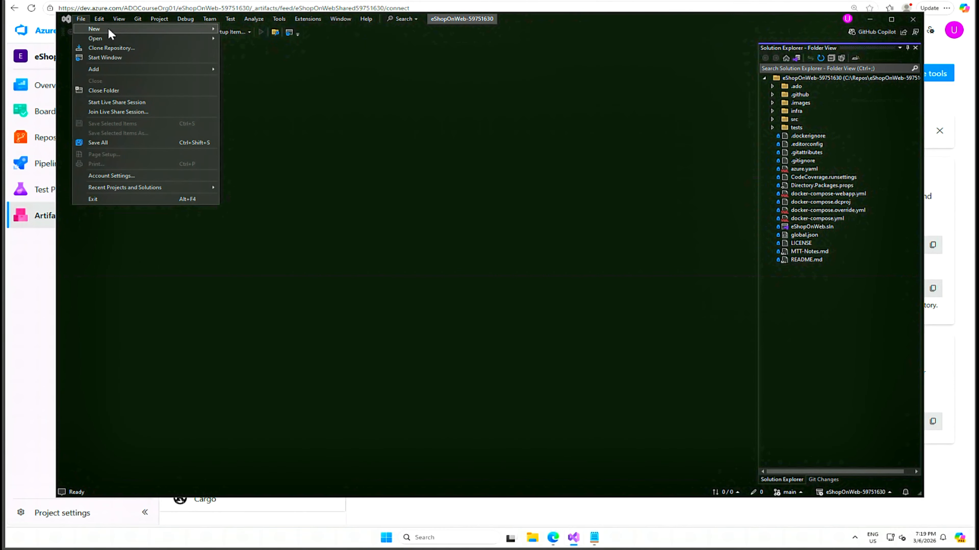
mouse_move(108, 28)
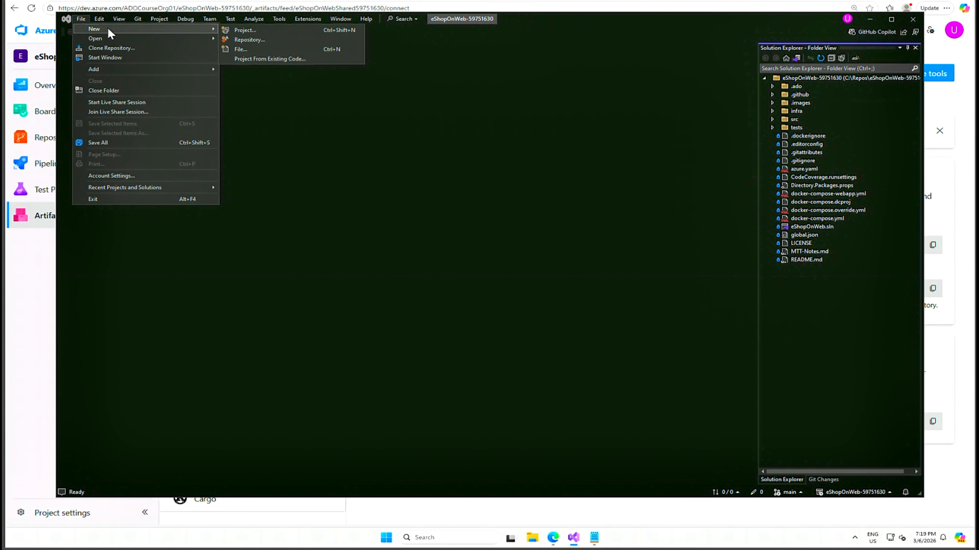
click(254, 30)
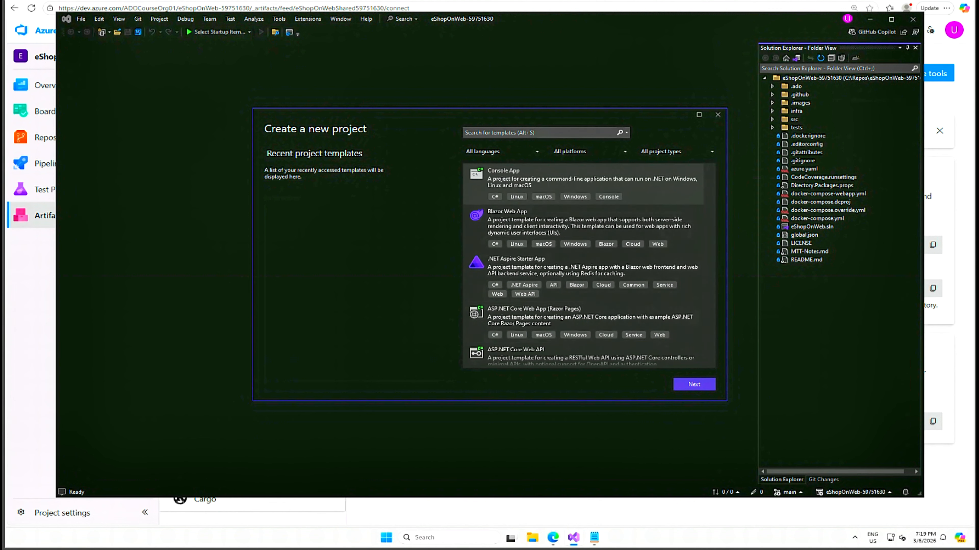
click(517, 133)
text(class)
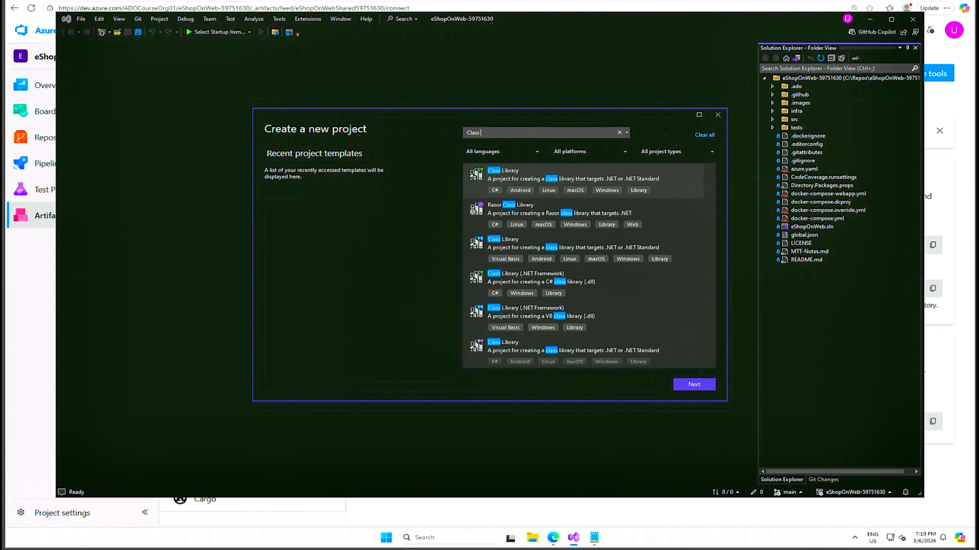
text( Lib)
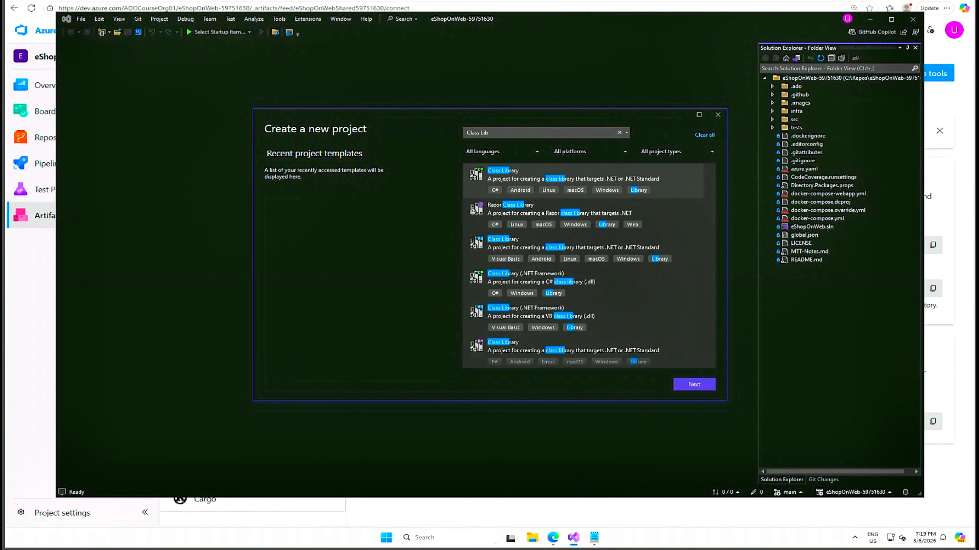
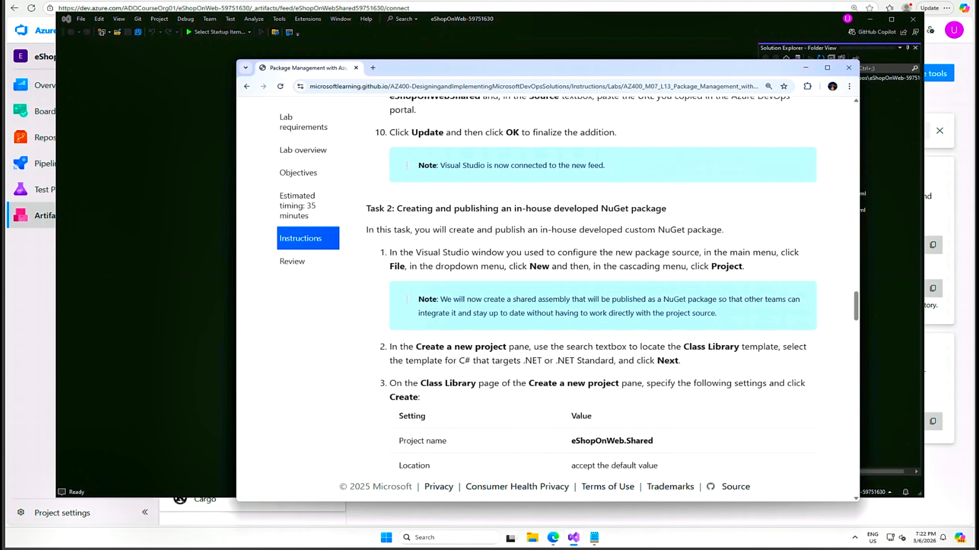
Choose the C# Class Library template that targets .NET or .NET Standard and continue to the project configuration
drag(460, 361, 614, 361)
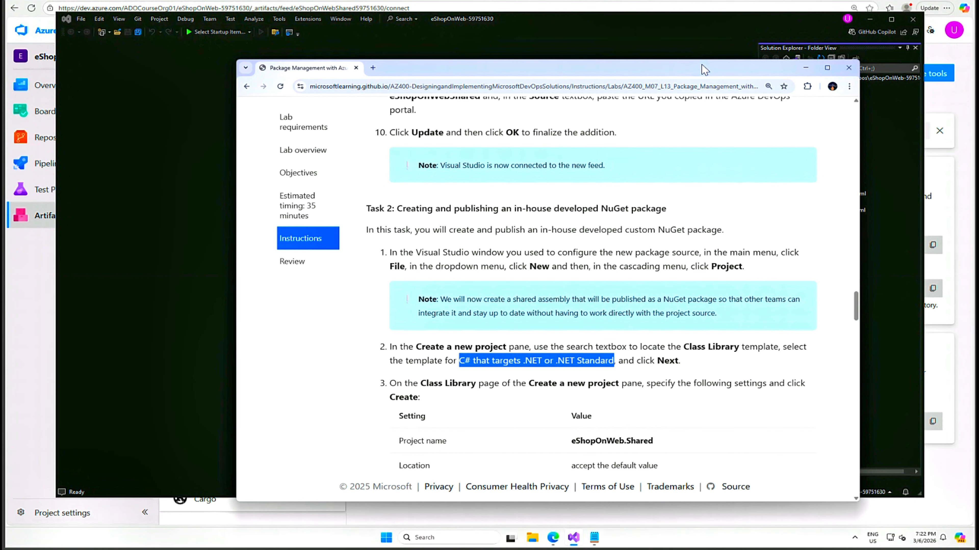
key(alt+Tab)
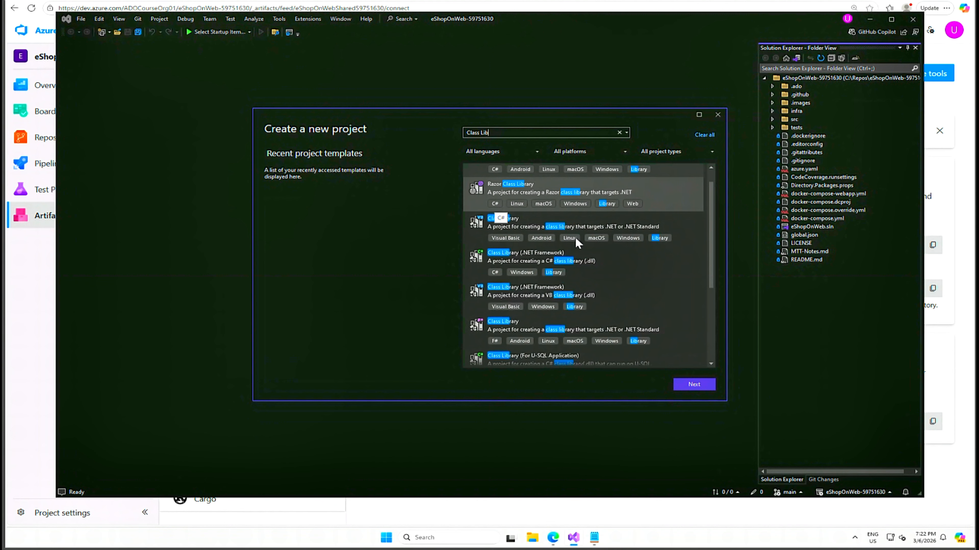
scroll(614, 275, up, 1)
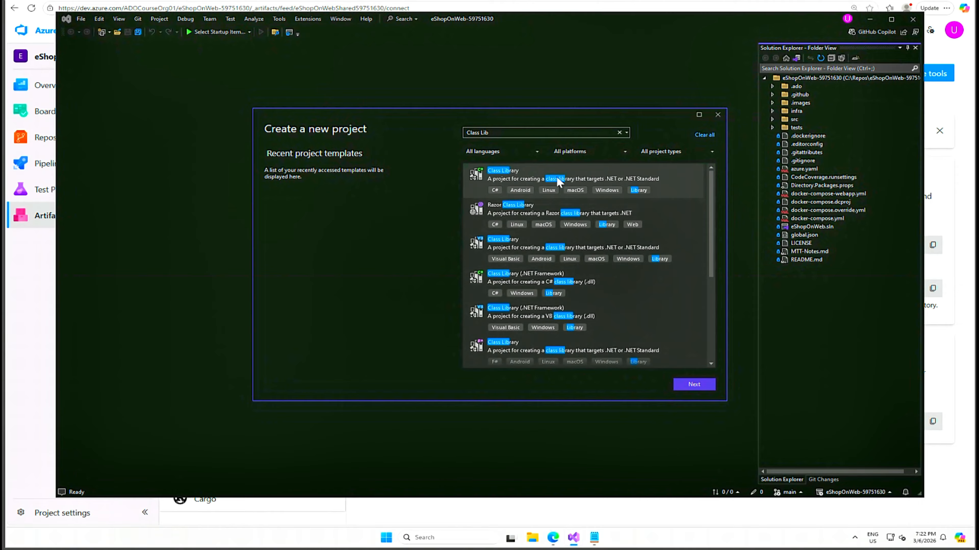
click(539, 176)
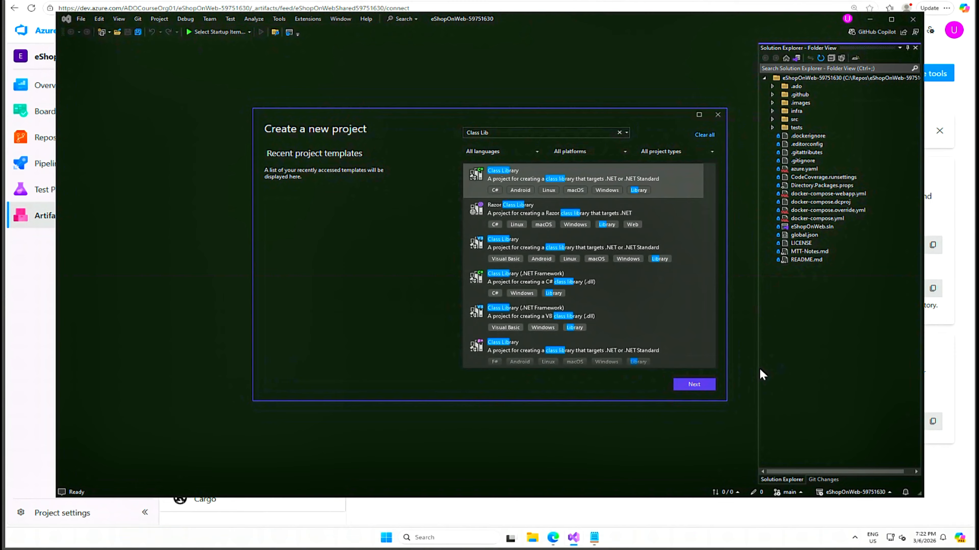
click(693, 386)
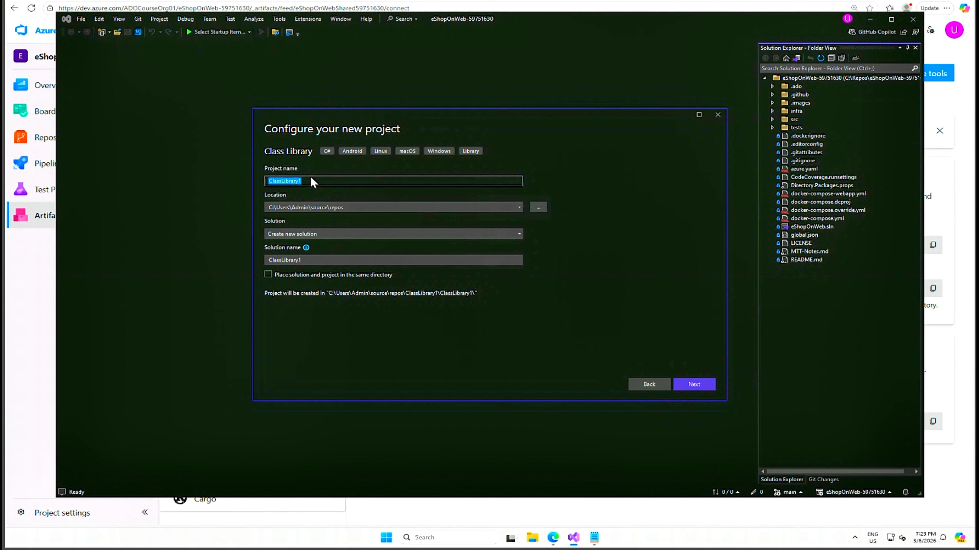
Name the new project eShopOnWeb.Shared59751630 and set its location to C:\repos
drag(303, 181, 264, 182)
text(eShopOnWeb.Shared59751630)
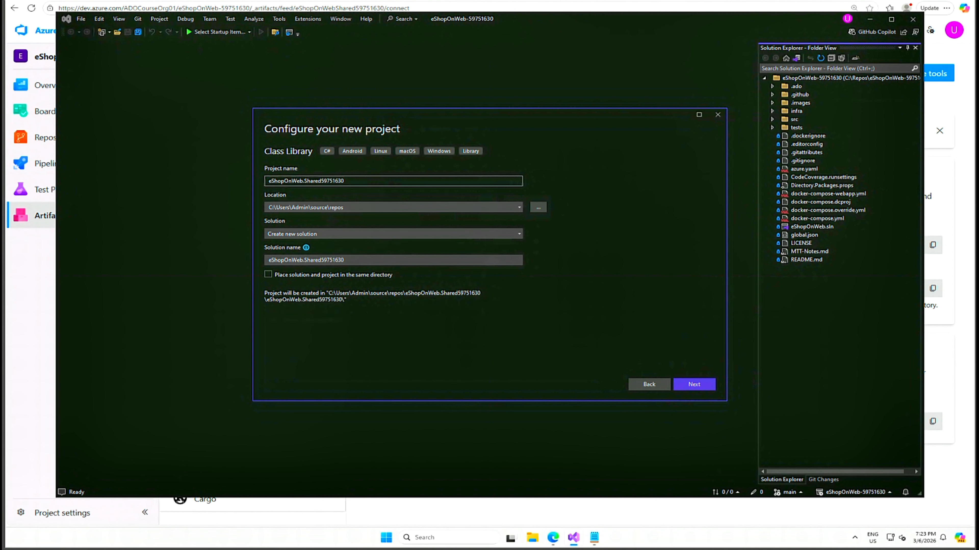
click(320, 208)
click(316, 208)
drag(330, 208, 275, 207)
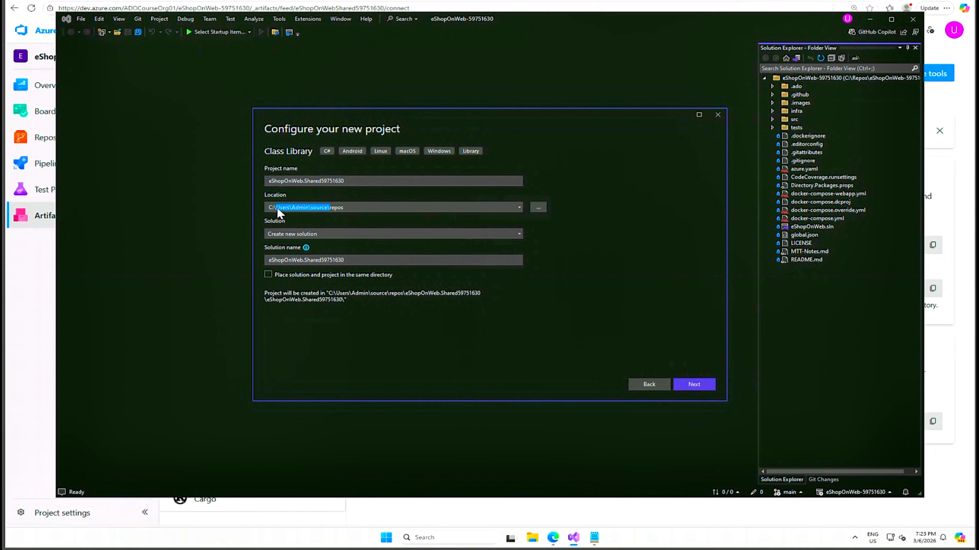
key(BackSpace)
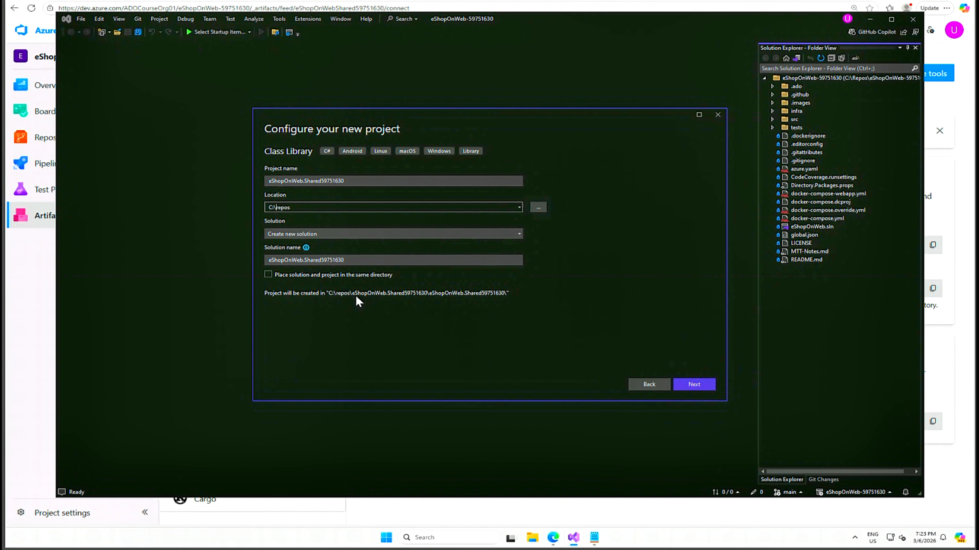
Proceed with the configured project details and create the class library with the .NET 8.0 (Long Term Support) framework
click(685, 386)
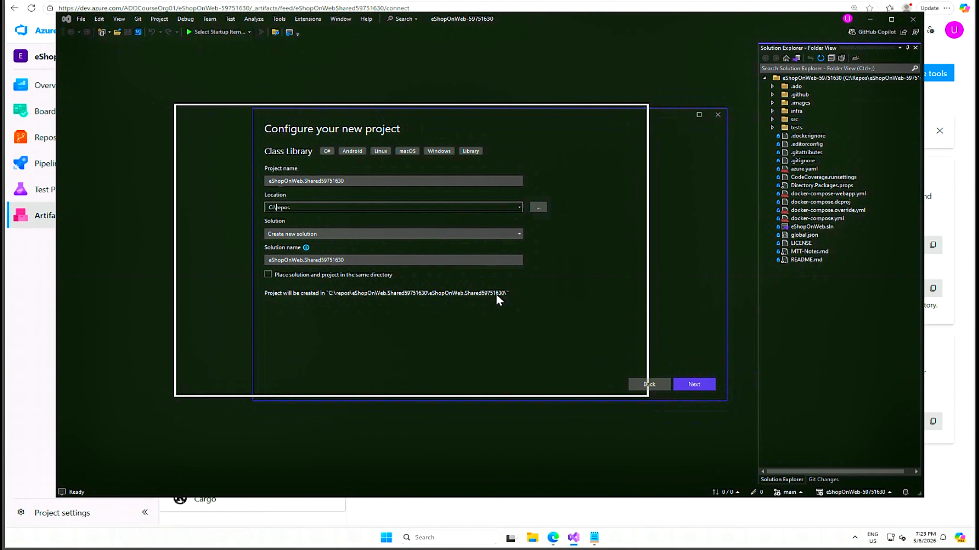
click(685, 385)
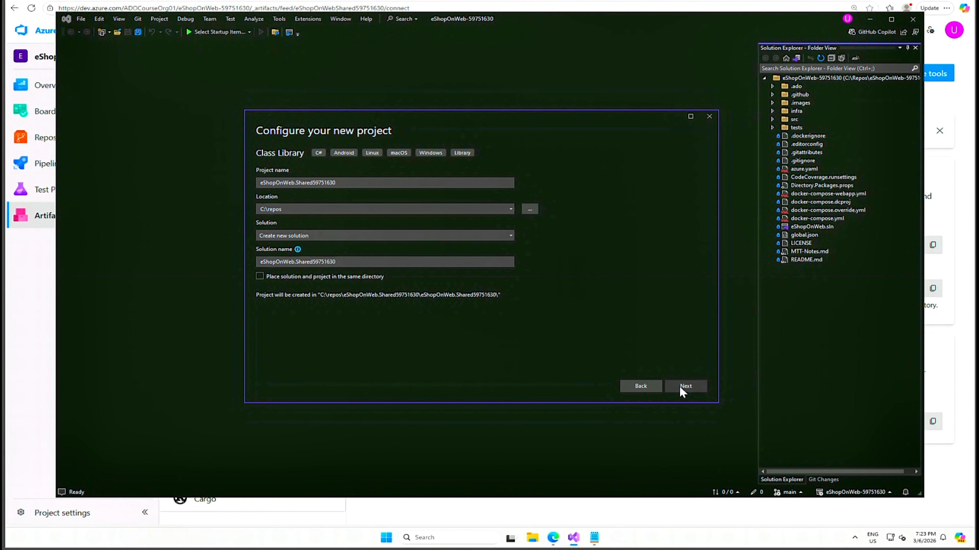
click(680, 390)
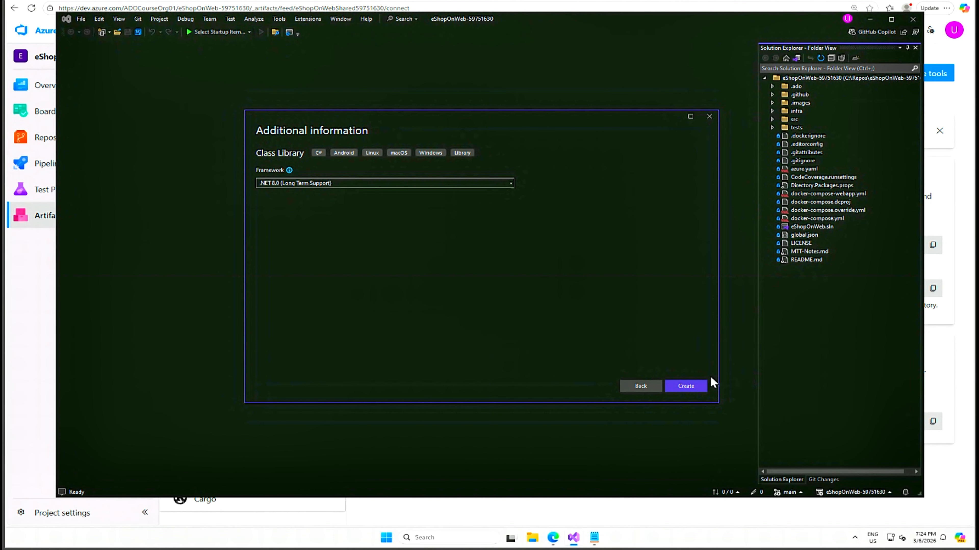
click(687, 388)
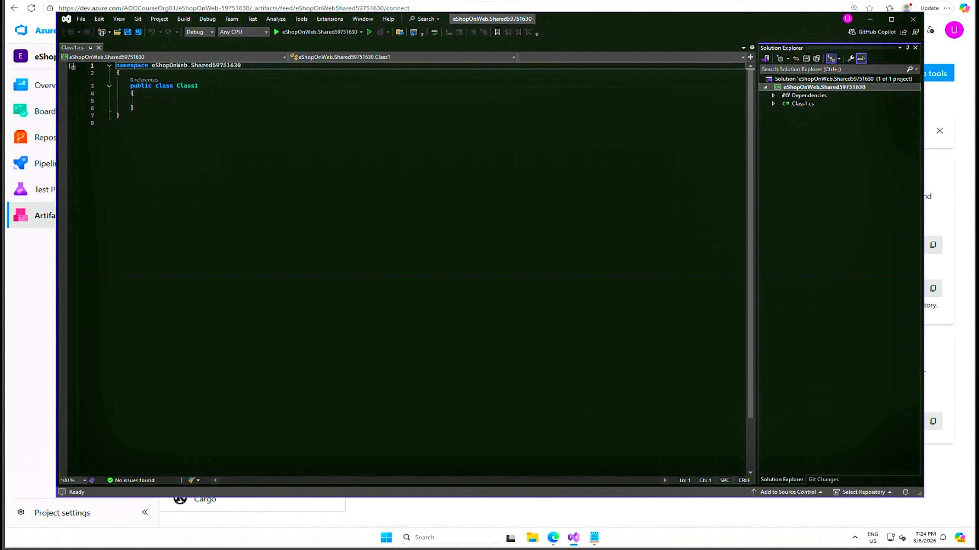
Delete the Class1.cs file from the eShopOnWeb.Shared59751630 project and confirm its permanent removal
scroll(405, 270, down, 1)
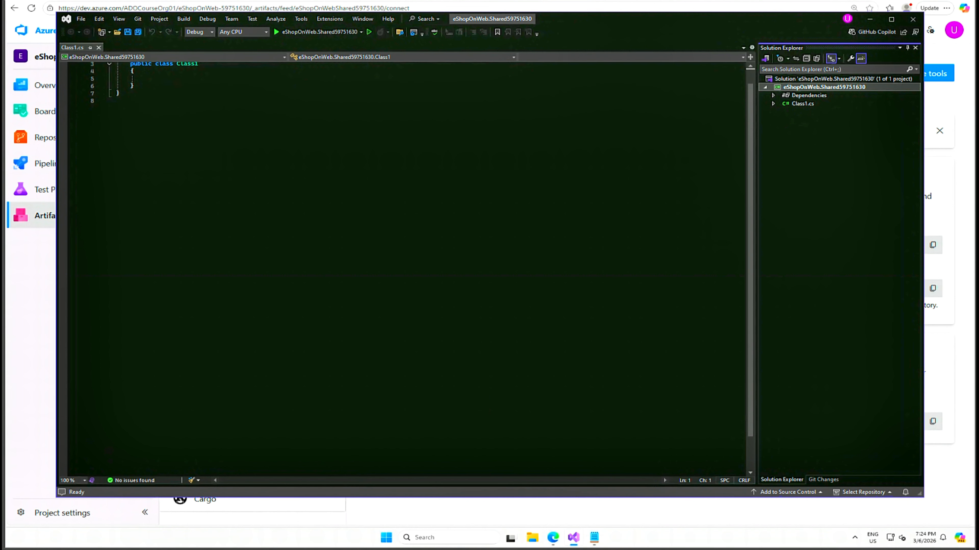
scroll(405, 270, up, 1)
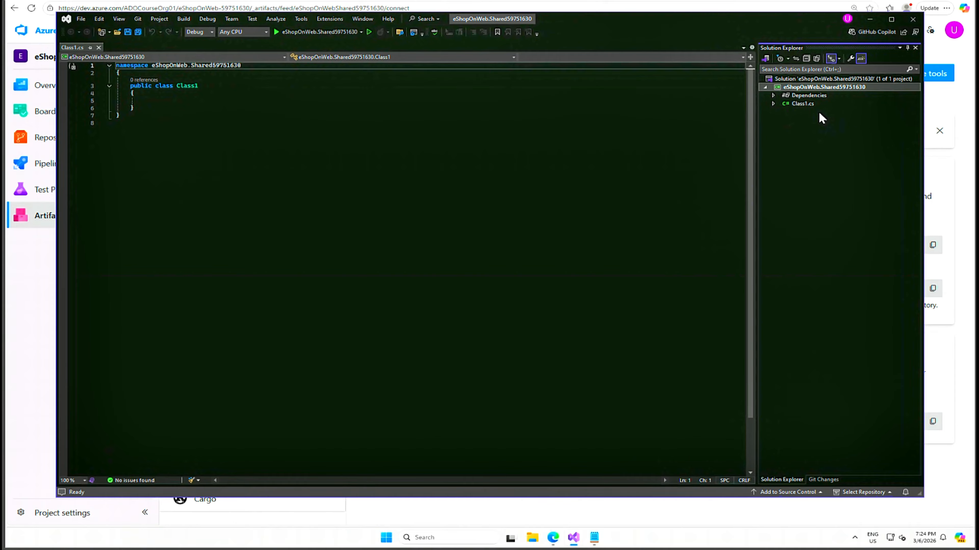
click(803, 104)
right_click(803, 103)
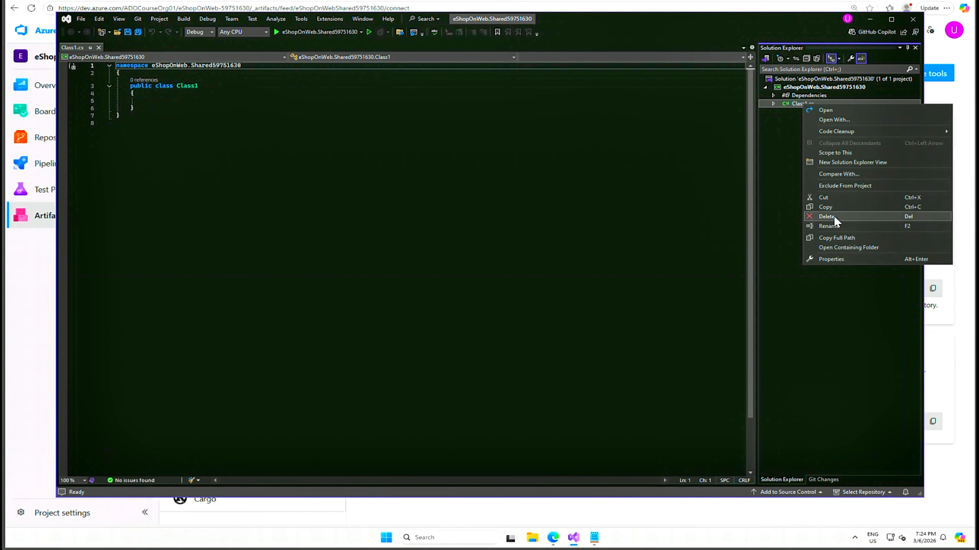
click(827, 217)
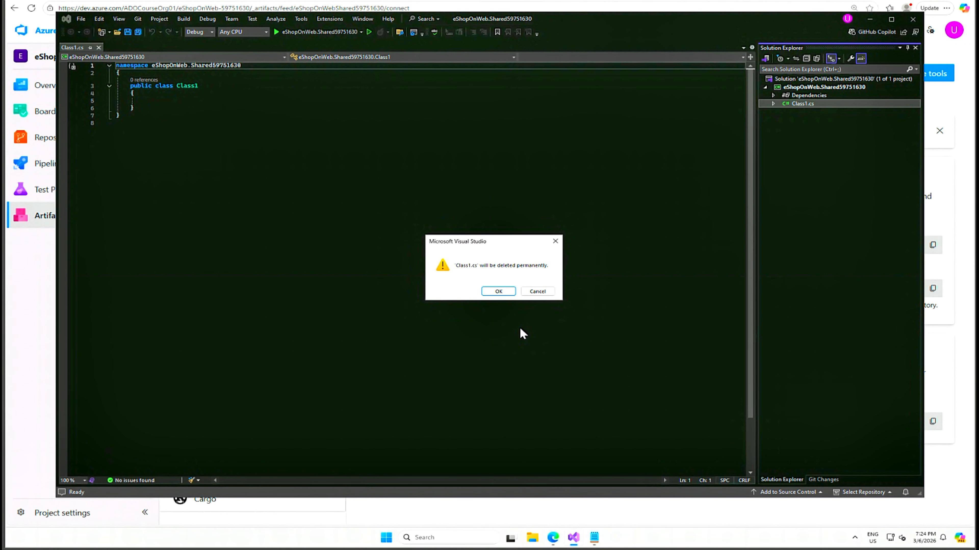
click(504, 292)
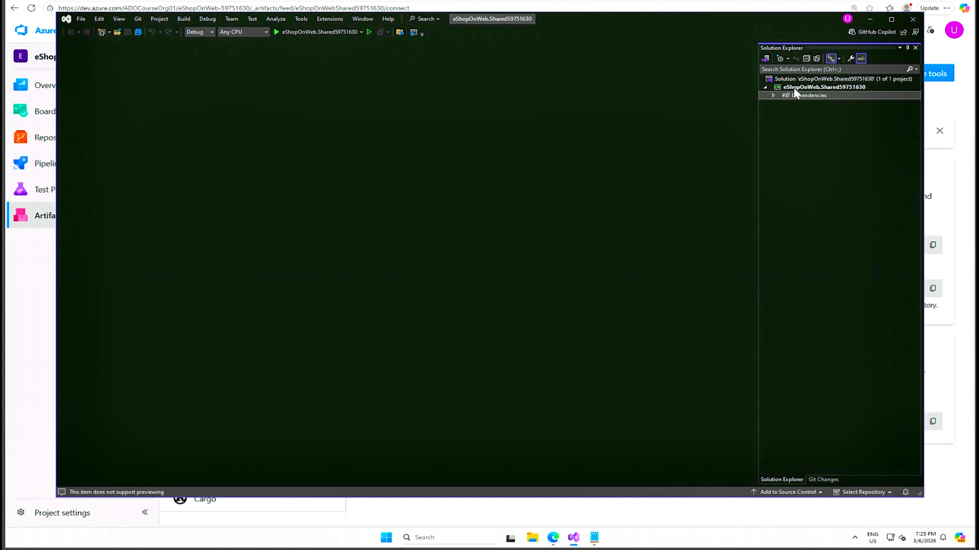
Build the eShopOnWeb.Shared59751630 project and enlarge the build output area
click(831, 87)
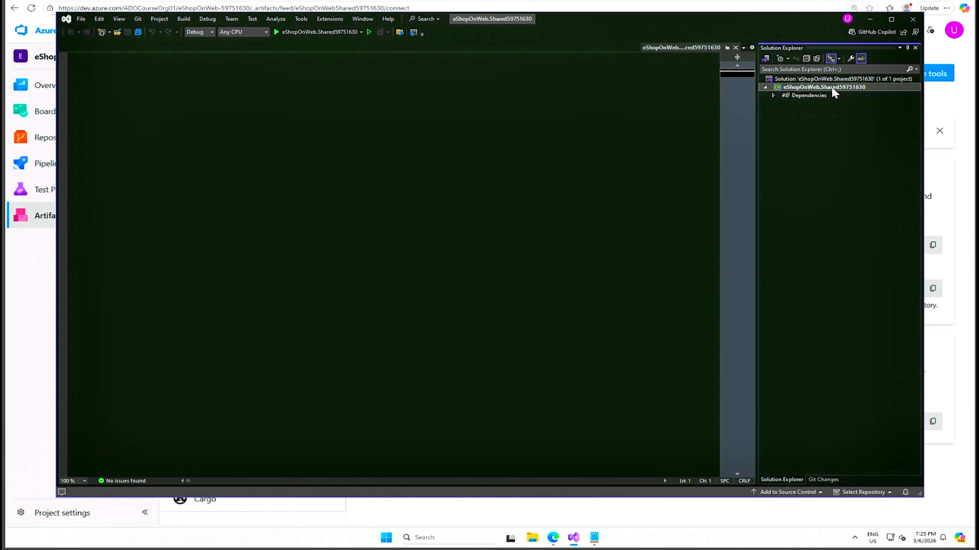
right_click(831, 87)
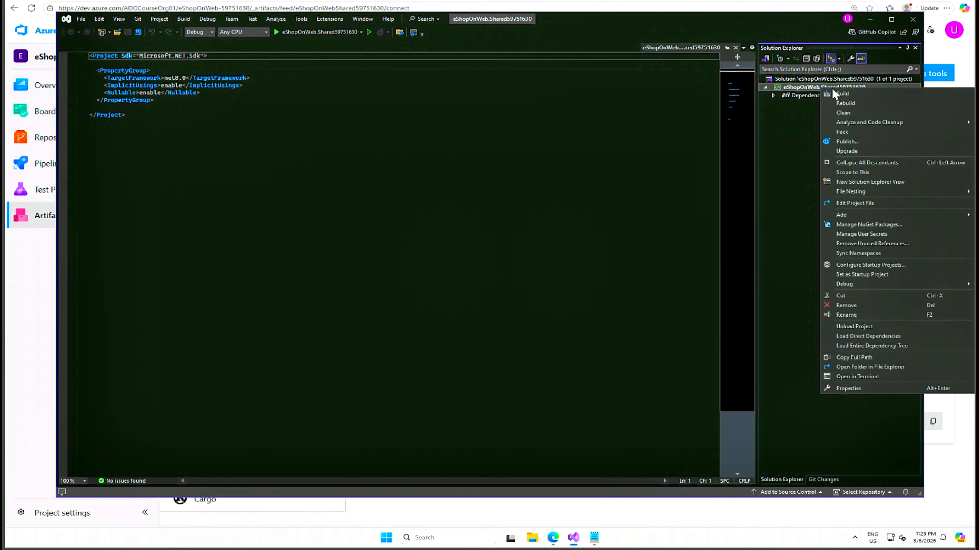
click(848, 93)
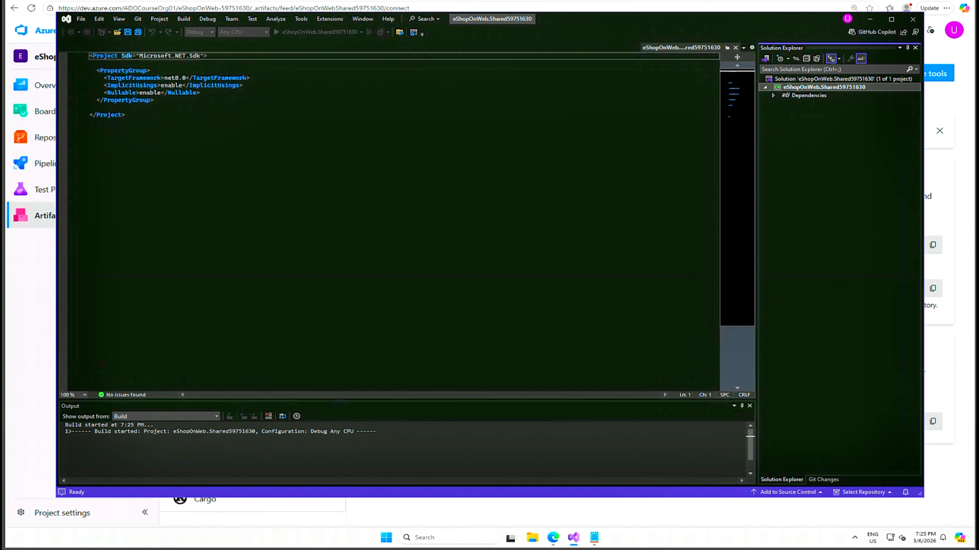
drag(443, 401, 448, 317)
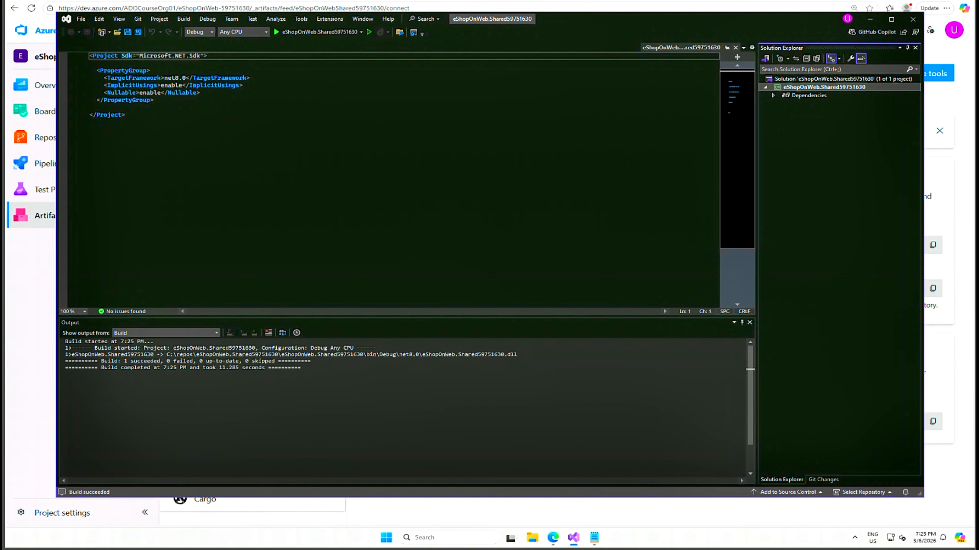
Switch to the browser, return to the project's Artifacts feed page, and launch Windows PowerShell as administrator
click(279, 2)
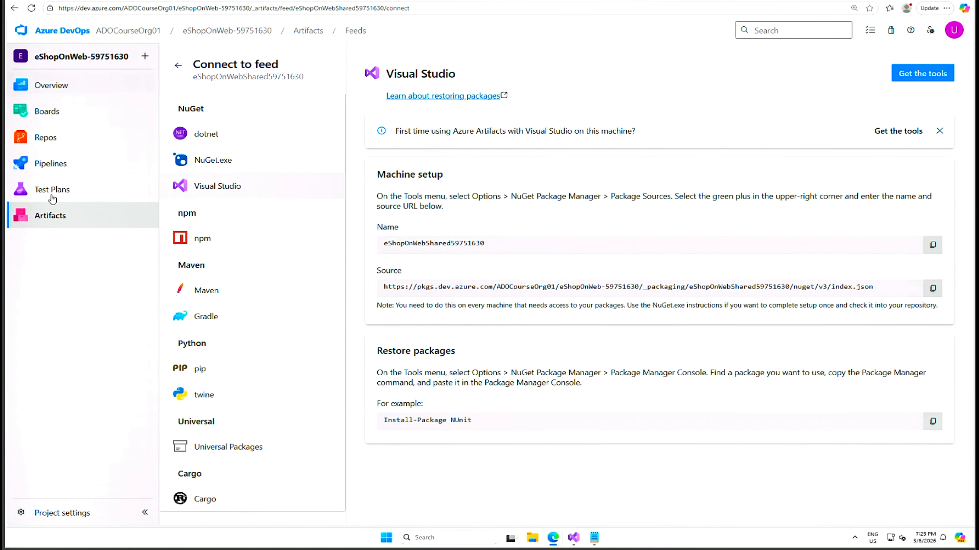
click(47, 218)
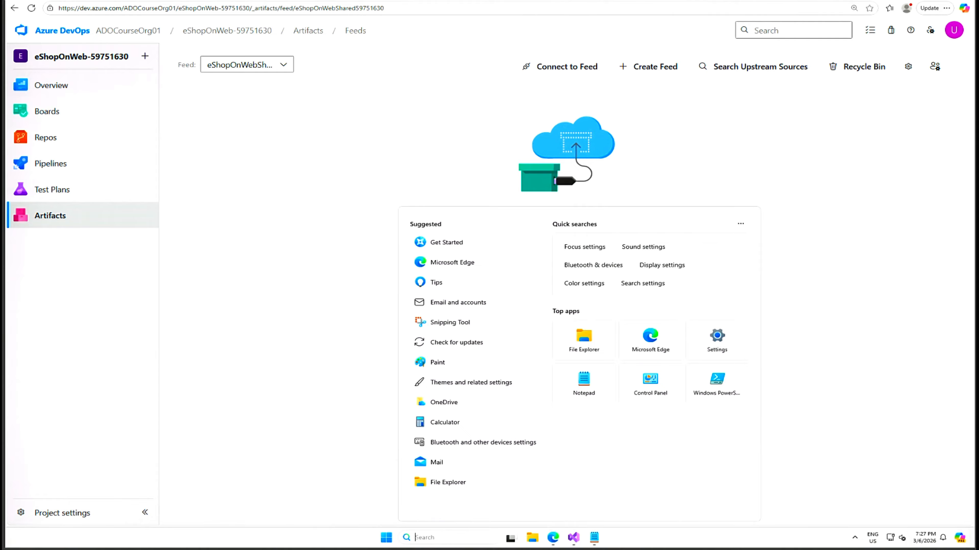
text(windo)
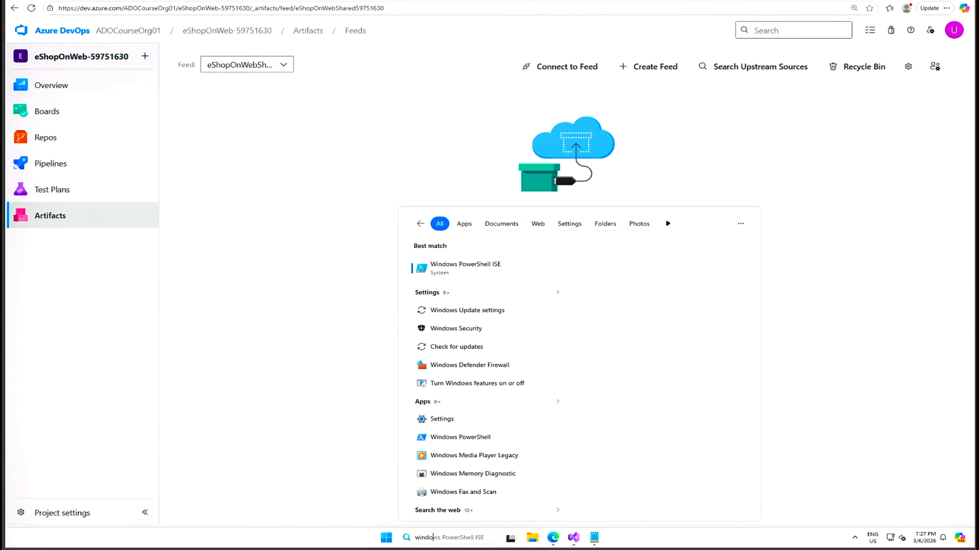
text(ws poer)
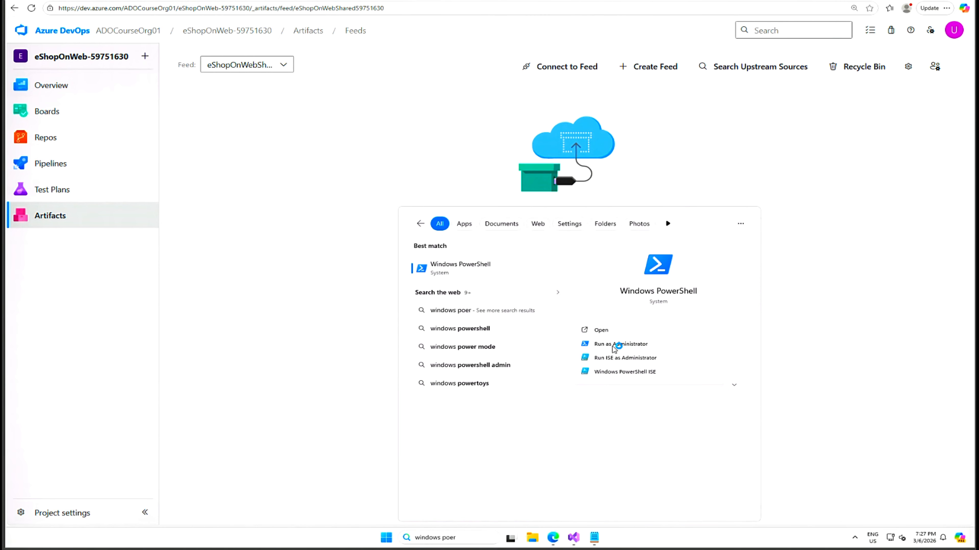
click(614, 345)
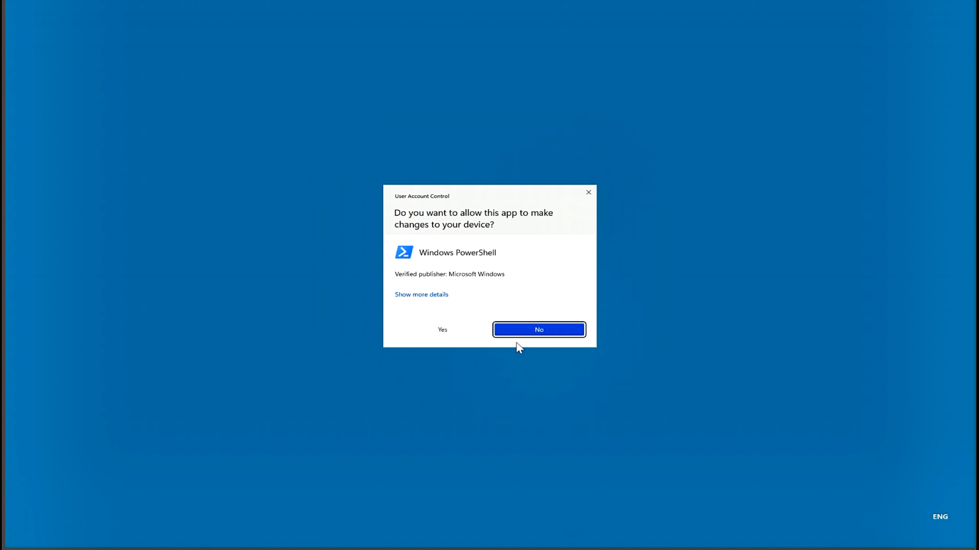
click(447, 331)
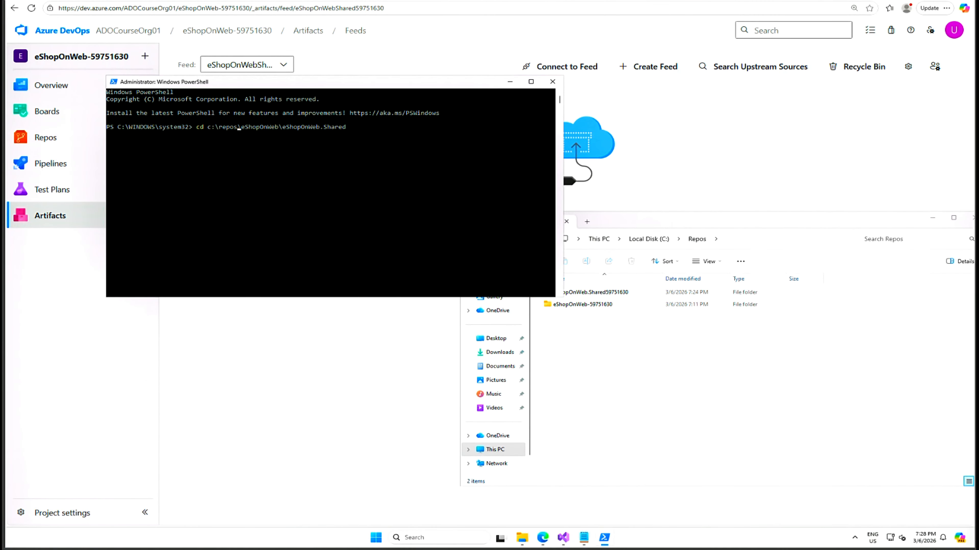
Change the PowerShell working directory to C:\repos\eShopOnWeb.Shared59751630
click(437, 154)
key(Escape)
click(440, 157)
key(Escape)
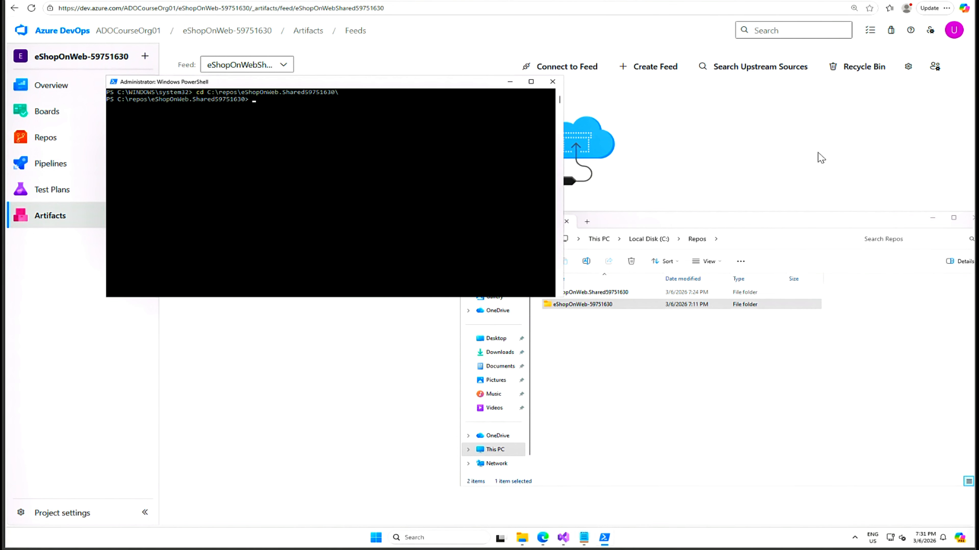
Switch back to the Azure Artifacts feed in the browser and open its NuGet.exe connection instructions
click(821, 157)
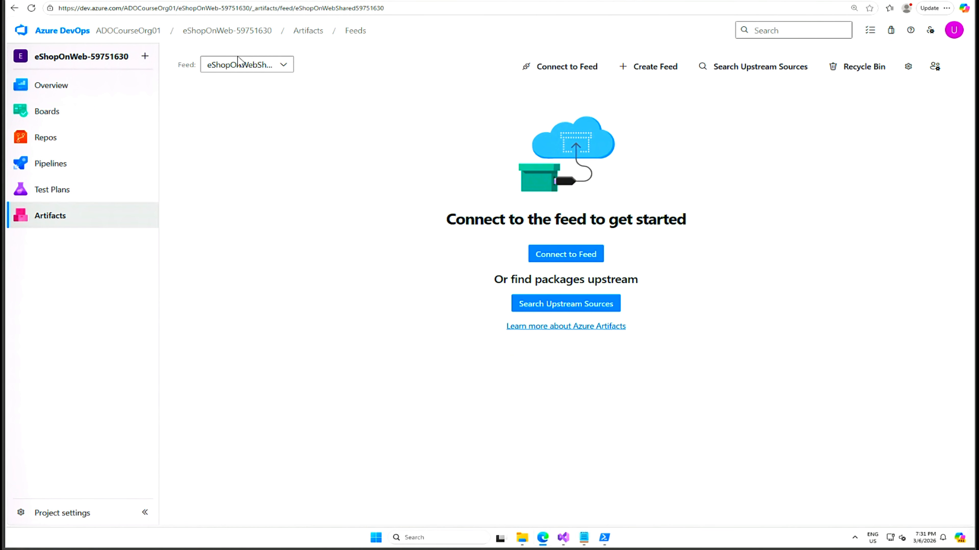
click(575, 255)
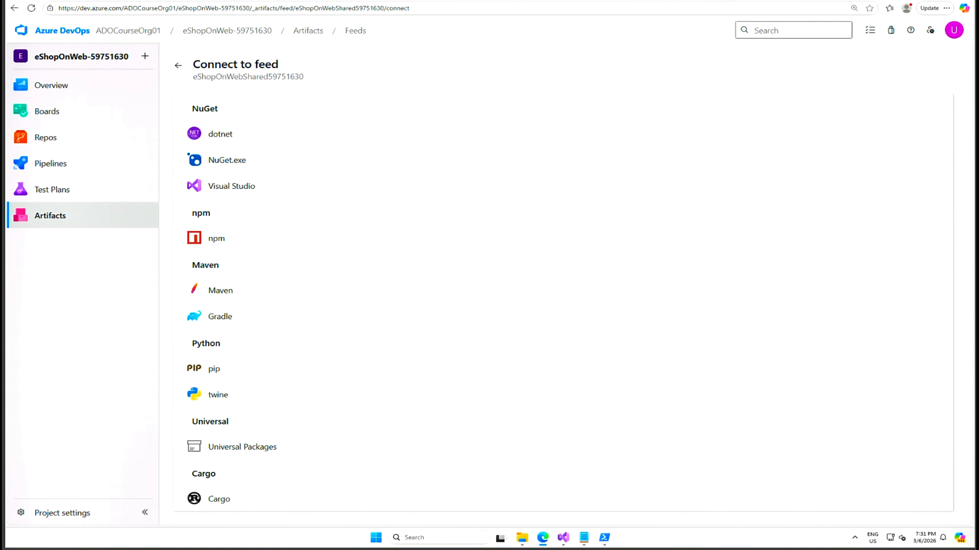
click(233, 161)
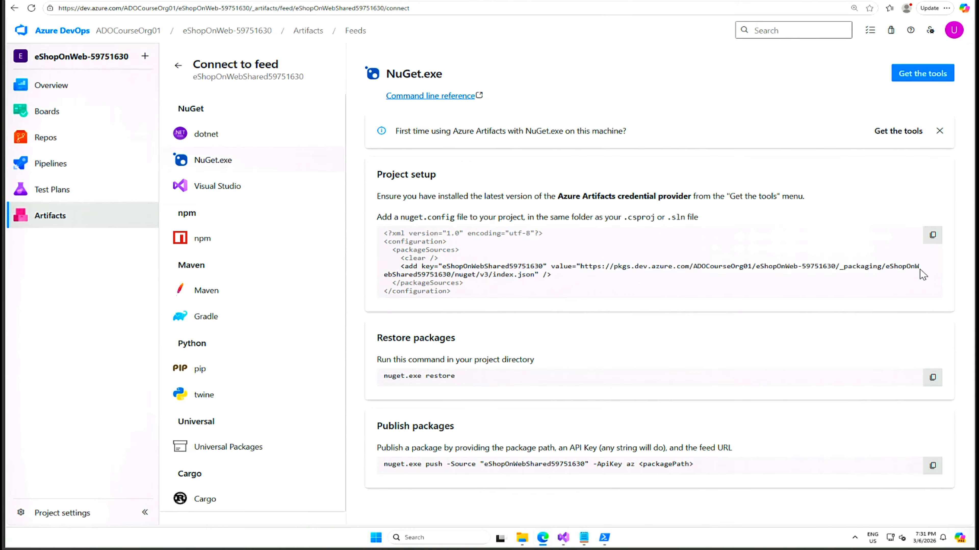
Copy the nuget.config package source entry into the Notepad notes below the source URL, widening the Notepad window, and return to the browser
click(933, 236)
click(583, 538)
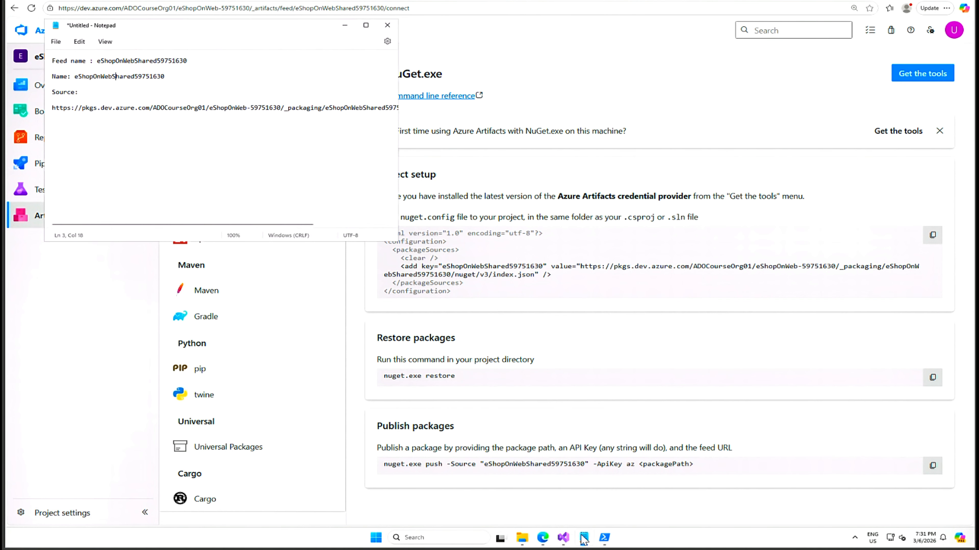
click(300, 108)
drag(398, 241, 758, 434)
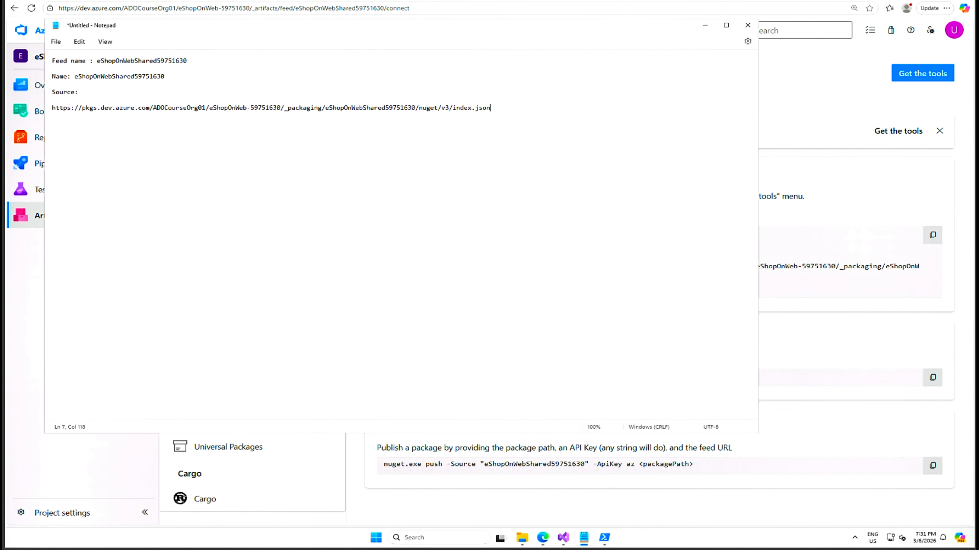
key(Return)
key(Return)
key(ctrl+v)
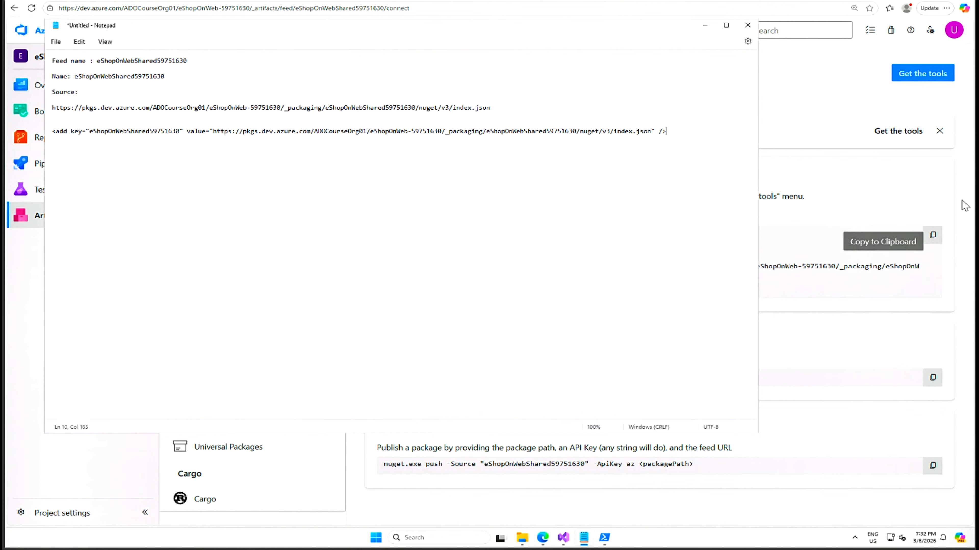
key(alt+Tab)
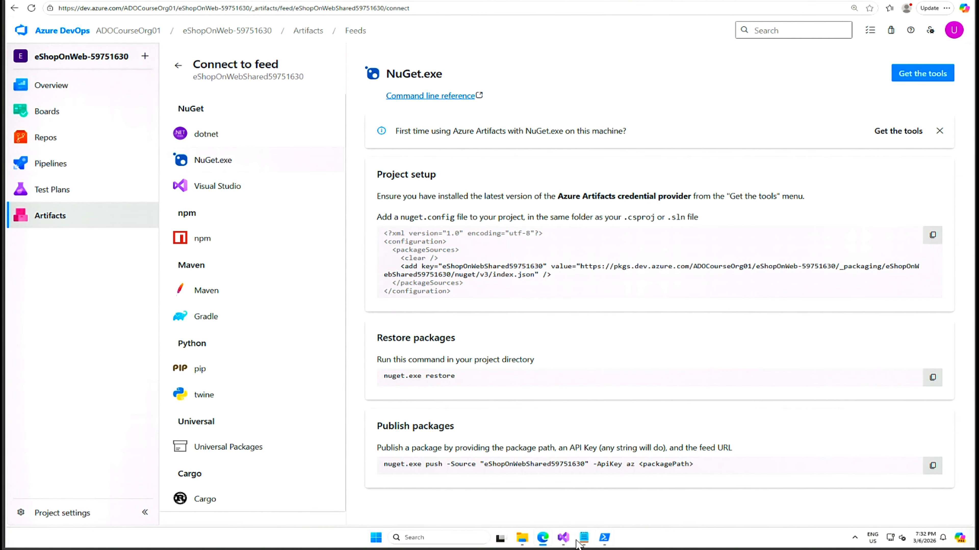
Switch to Visual Studio, open the eShopOnWeb.Shared59751630 project's folder in File Explorer, and move its window fully into view
mouse_move(569, 541)
click(561, 484)
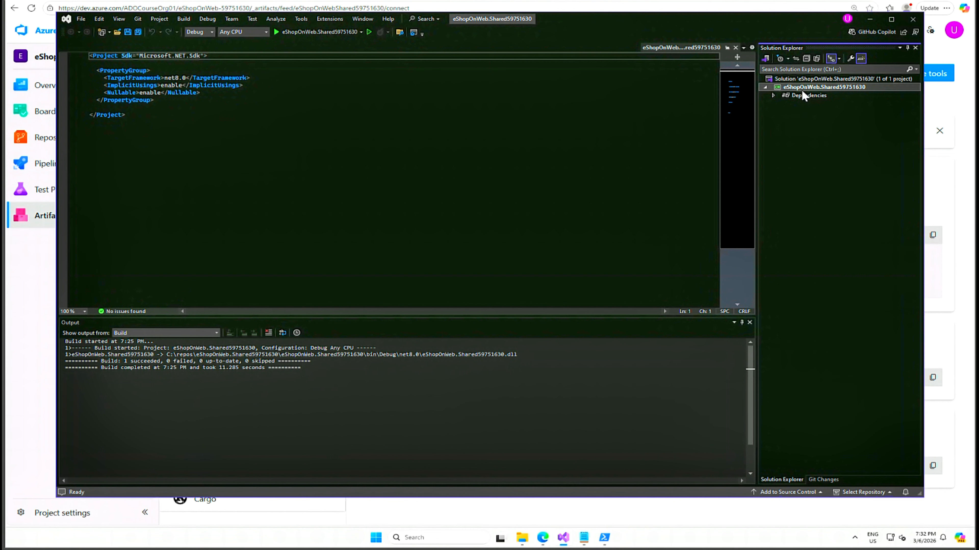
right_click(842, 93)
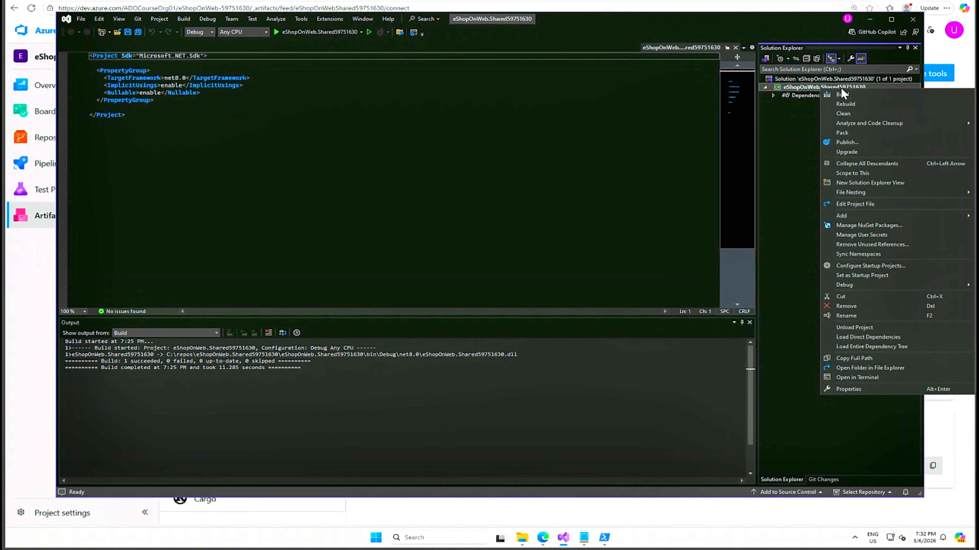
click(503, 22)
right_click(503, 22)
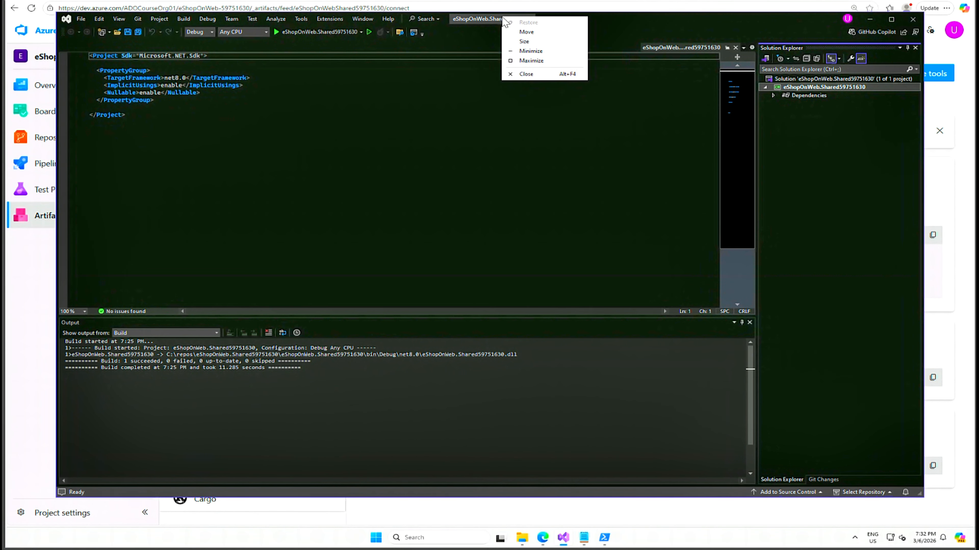
click(362, 33)
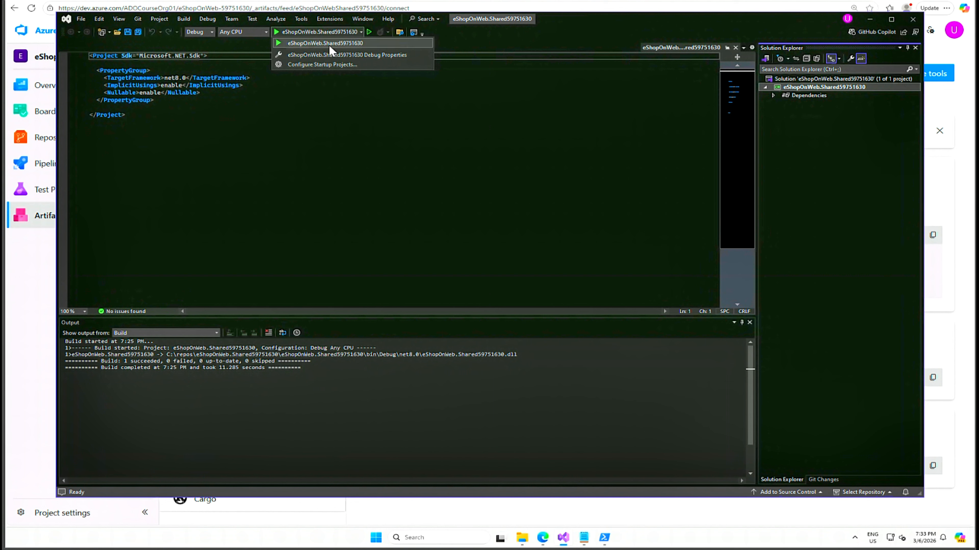
right_click(502, 19)
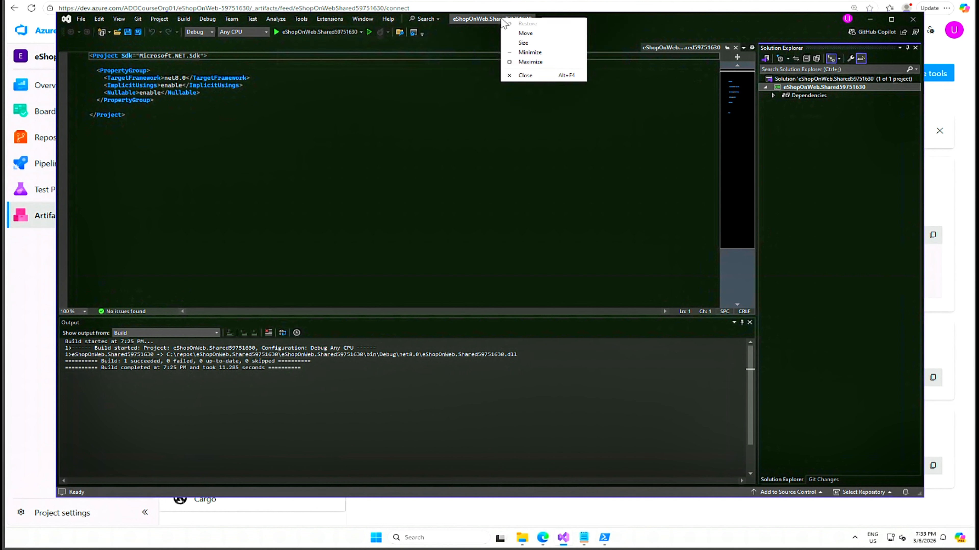
right_click(856, 86)
right_click(856, 86)
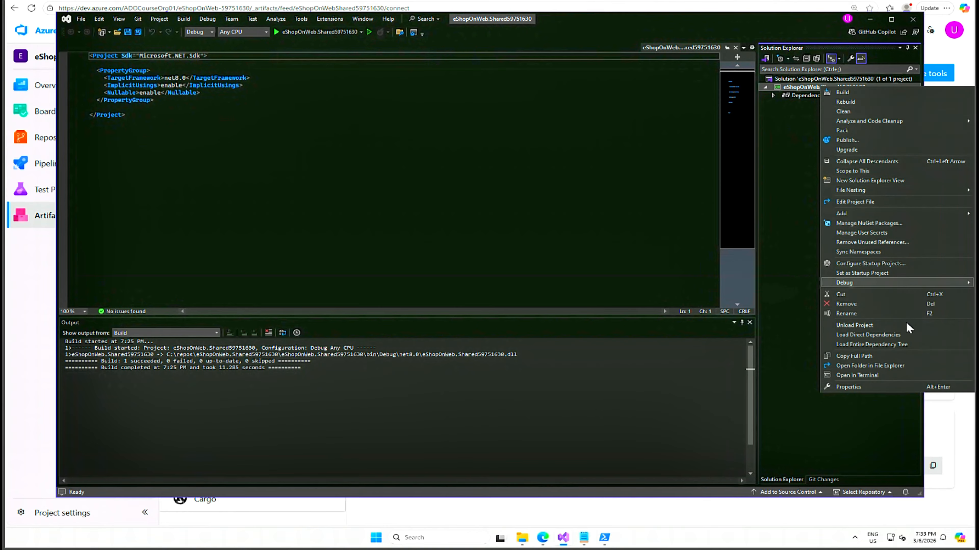
click(894, 365)
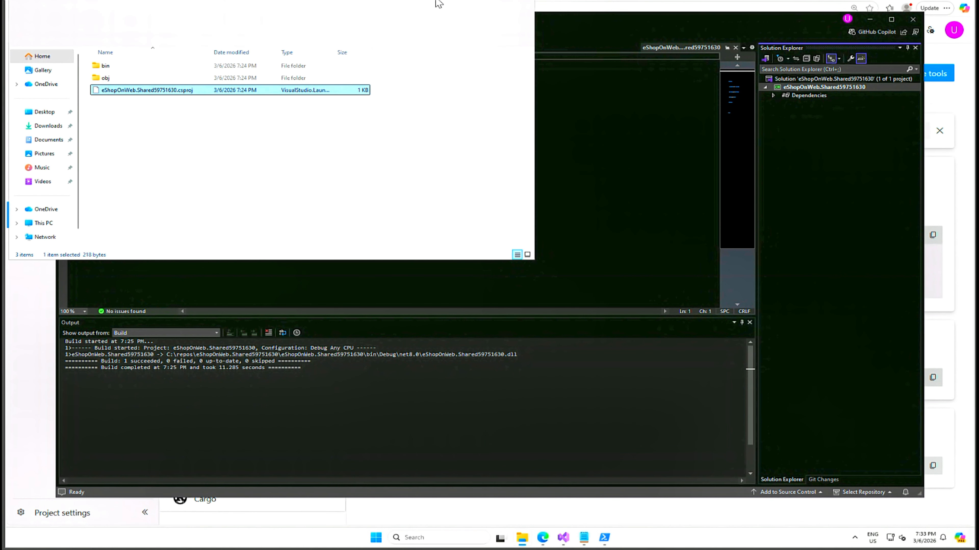
drag(777, 140, 816, 143)
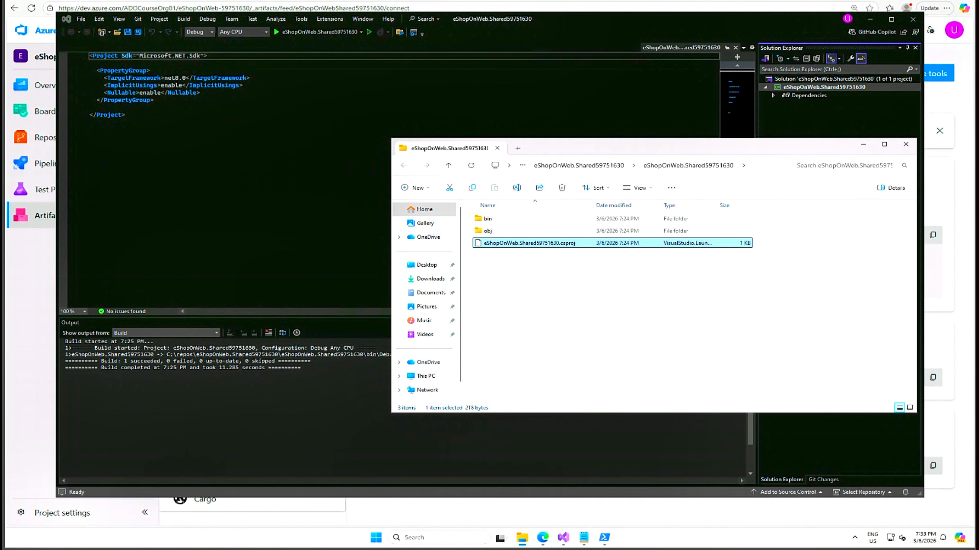
Copy the project folder's full path from File Explorer into the Notepad notes below the package source entry
click(787, 165)
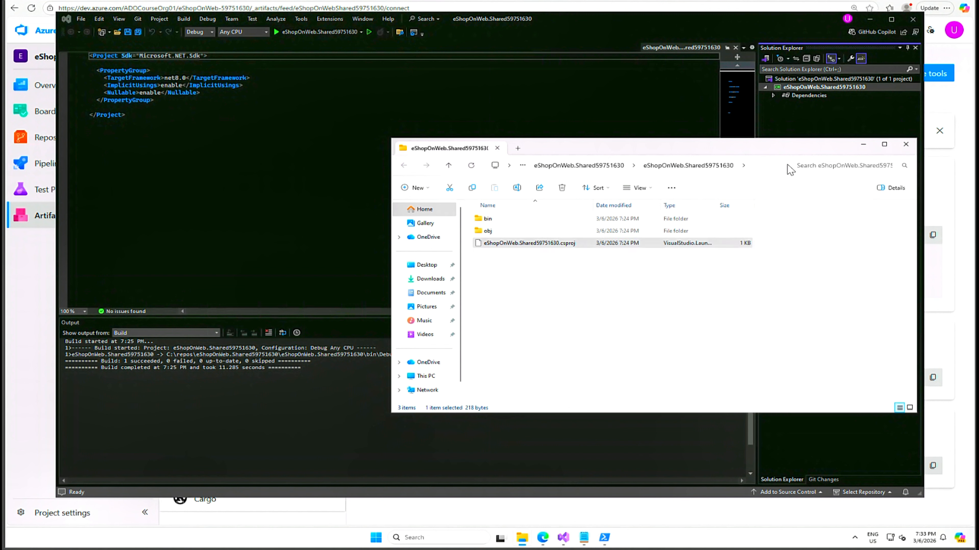
click(768, 169)
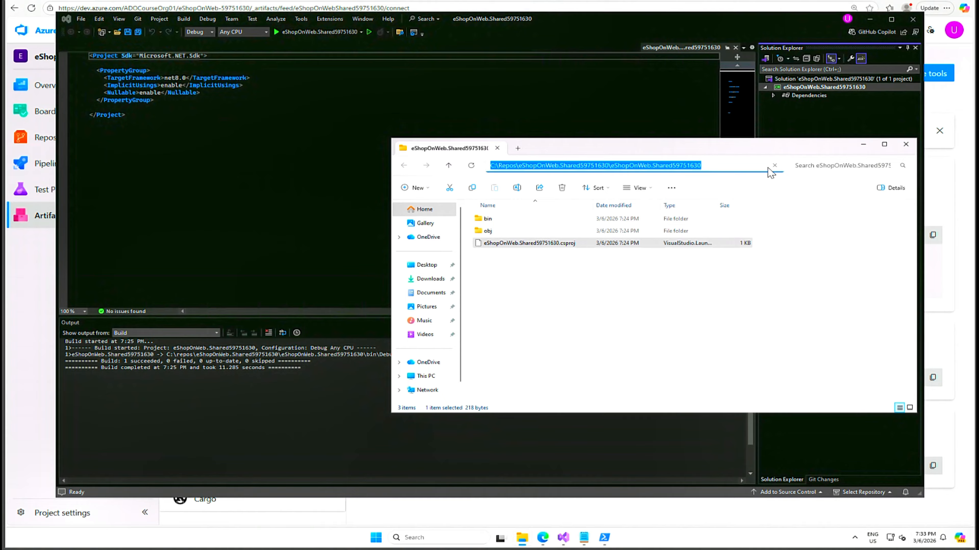
click(584, 538)
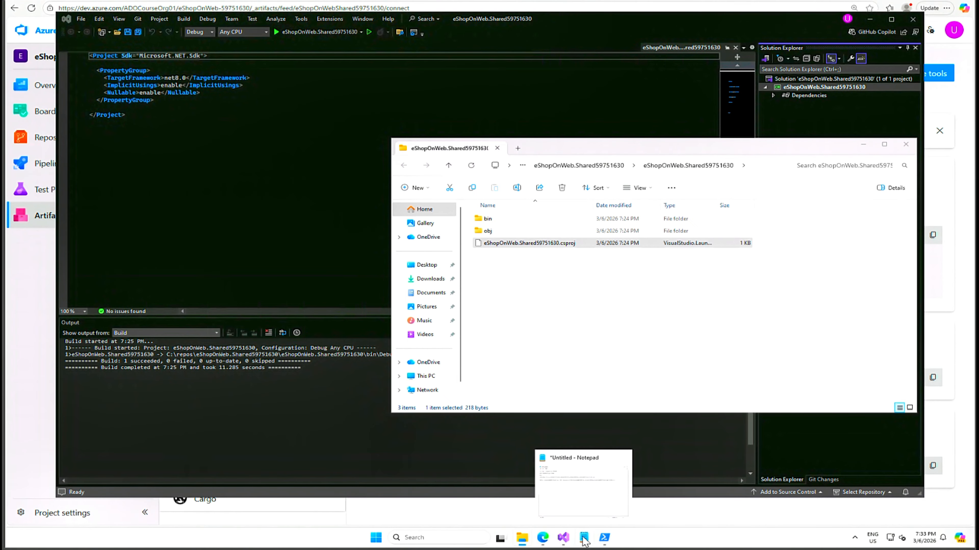
click(584, 538)
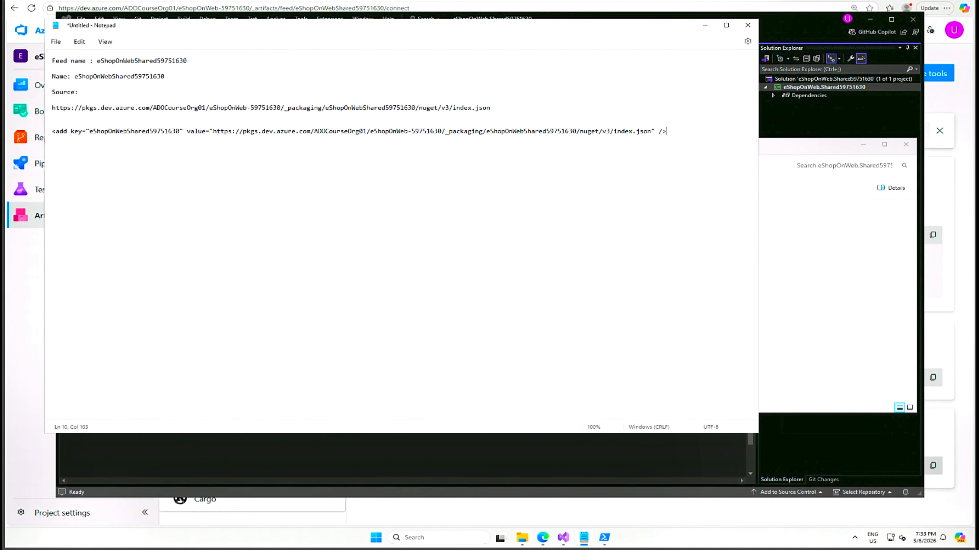
key(Return)
key(Return)
key(Return)
key(Return)
key(Return)
key(ctrl+v)
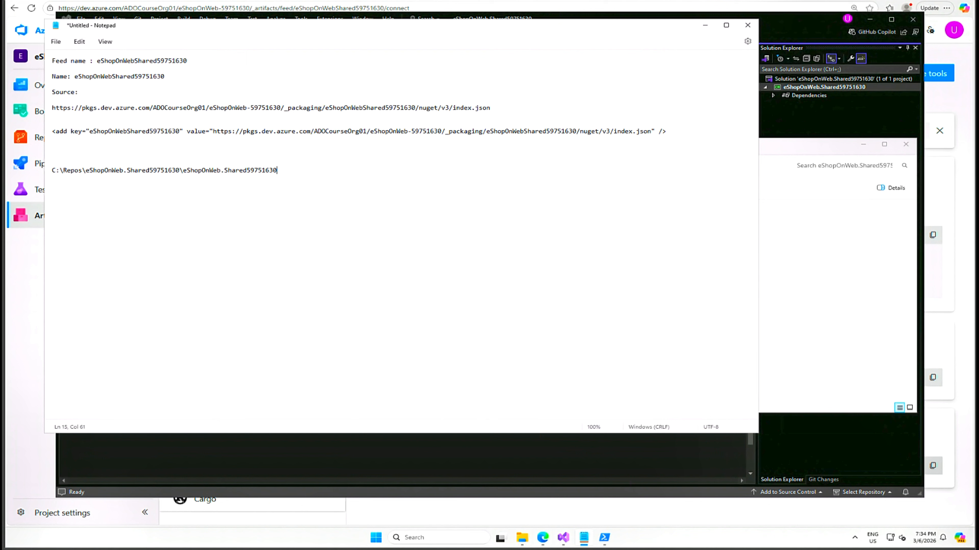
Copy the noted path and change the PowerShell working directory to C:\Repos\eShopOnWeb.Shared59751630\eShopOnWeb.Shared59751630
key(shift+Left)
key(shift+Left)
key(shift+Left)
key(shift+Left)
key(shift+Left)
key(shift+Left)
key(shift+Left)
key(shift+Left)
key(shift+Left)
key(shift+Left)
key(shift+Left)
key(shift+Left)
key(shift+Left)
key(shift+Left)
key(shift+Left)
key(shift+Left)
key(shift+Left)
key(shift+Left)
key(shift+Left)
key(shift+Left)
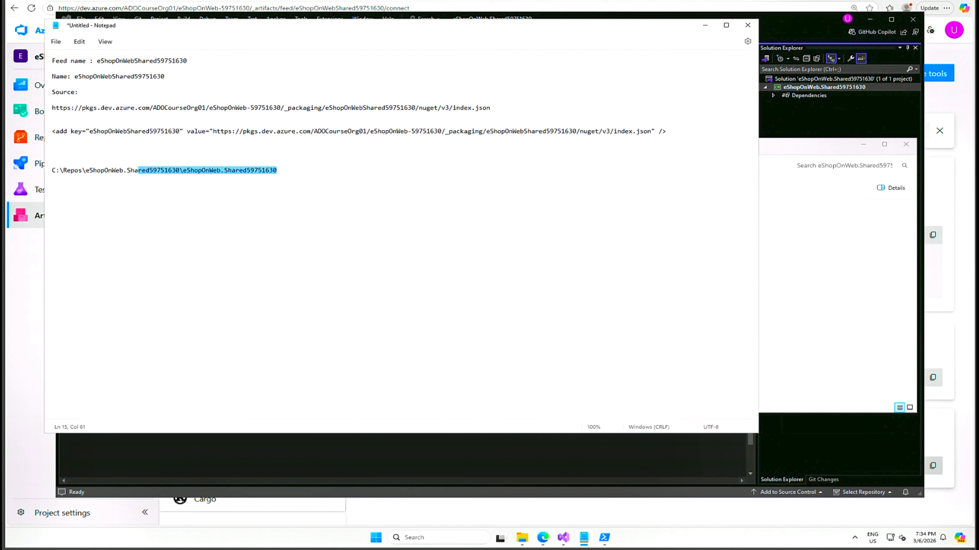
right_click(69, 169)
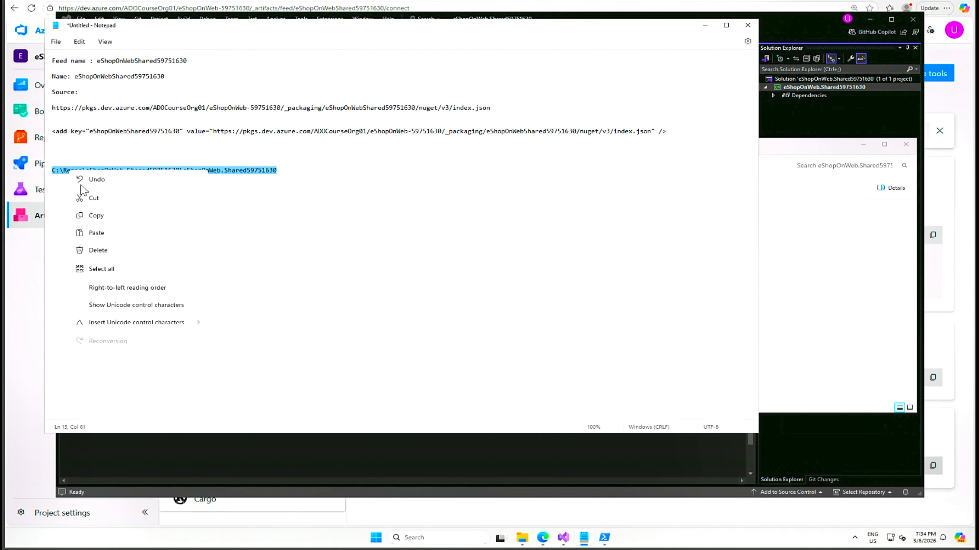
click(101, 217)
click(604, 539)
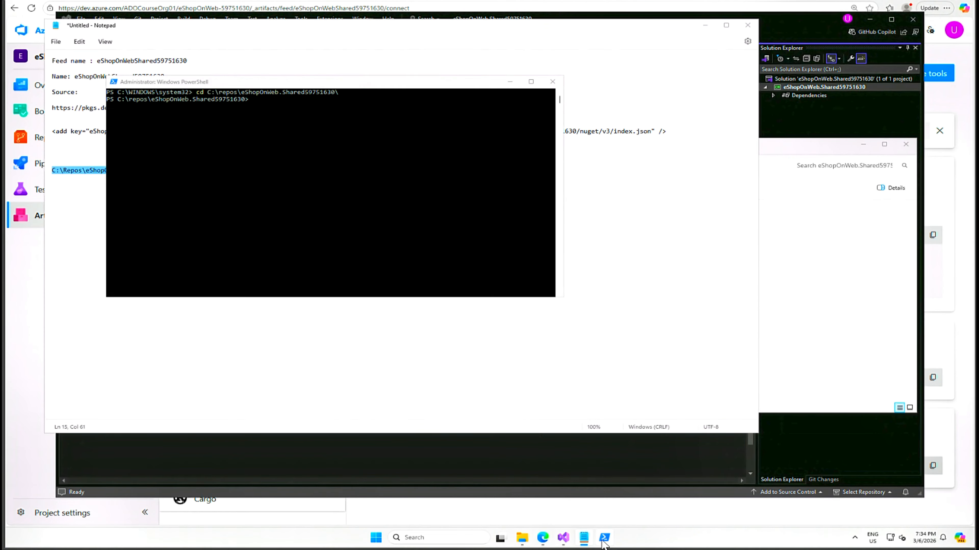
click(401, 212)
key(Escape)
text(cd)
key(ctrl+v)
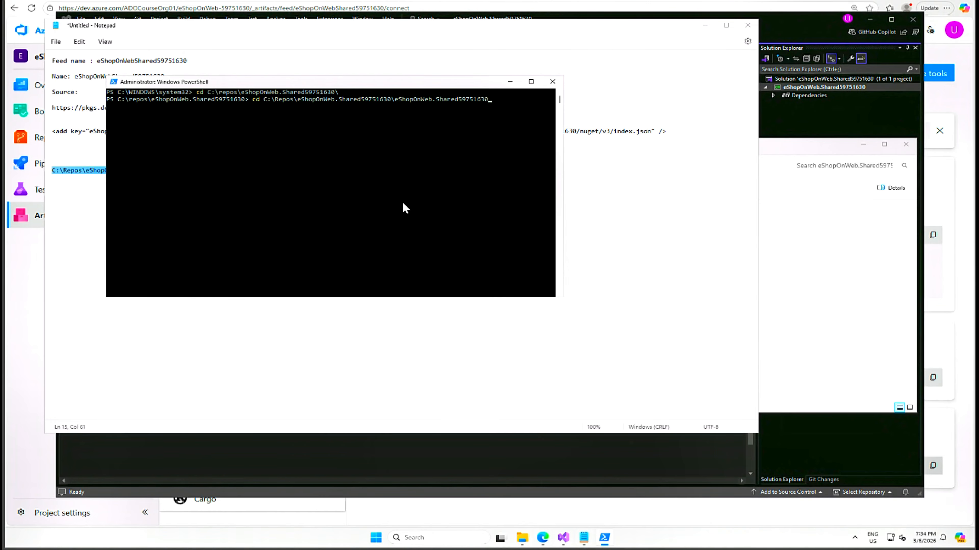
key(Return)
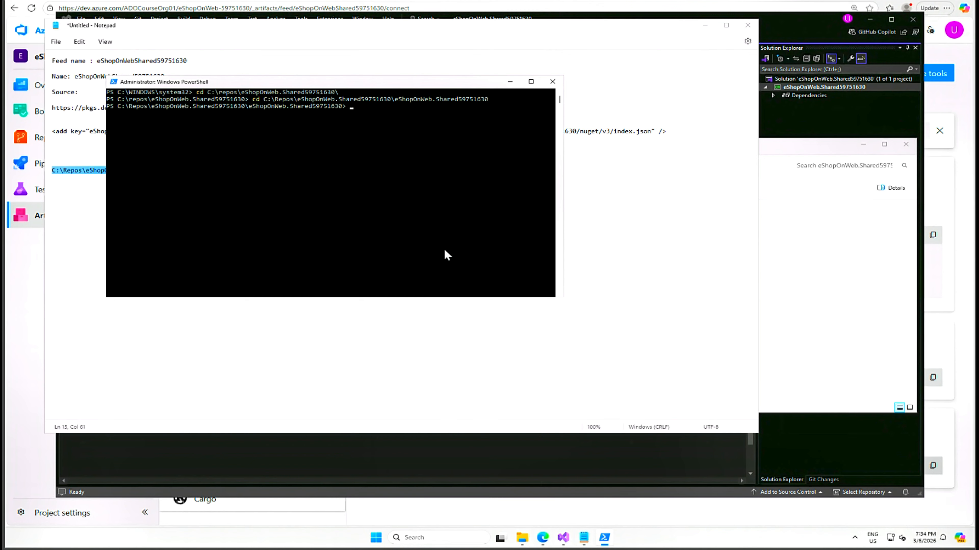
right_click(386, 197)
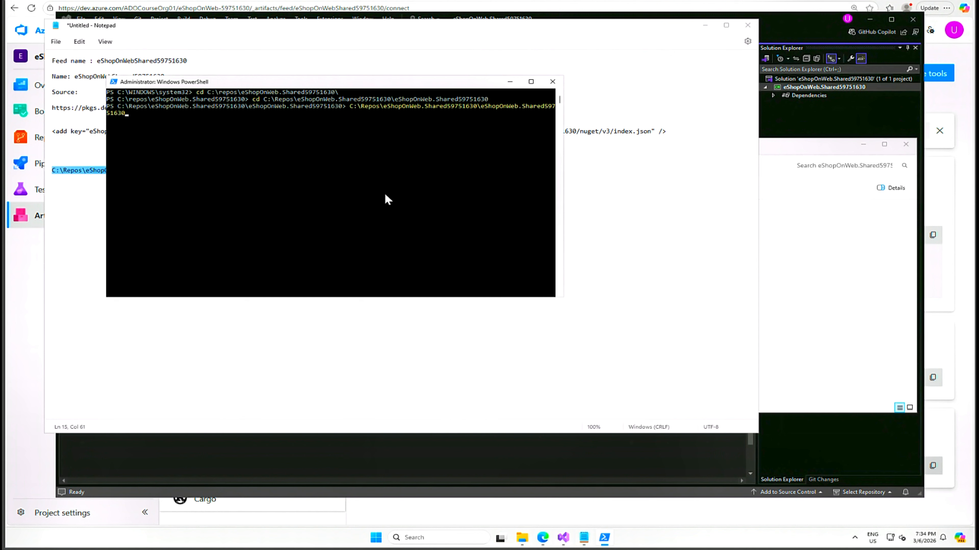
key(BackSpace)
key(BackSpace)
key(BackSpace)
key(BackSpace)
key(BackSpace)
key(BackSpace)
key(BackSpace)
key(BackSpace)
key(BackSpace)
key(BackSpace)
key(BackSpace)
key(BackSpace)
key(BackSpace)
key(BackSpace)
key(BackSpace)
key(BackSpace)
key(BackSpace)
key(BackSpace)
key(BackSpace)
key(BackSpace)
key(BackSpace)
key(BackSpace)
key(BackSpace)
key(BackSpace)
key(BackSpace)
key(BackSpace)
key(BackSpace)
key(BackSpace)
key(BackSpace)
key(BackSpace)
key(BackSpace)
key(BackSpace)
key(BackSpace)
key(BackSpace)
key(BackSpace)
key(BackSpace)
key(BackSpace)
key(BackSpace)
key(BackSpace)
key(BackSpace)
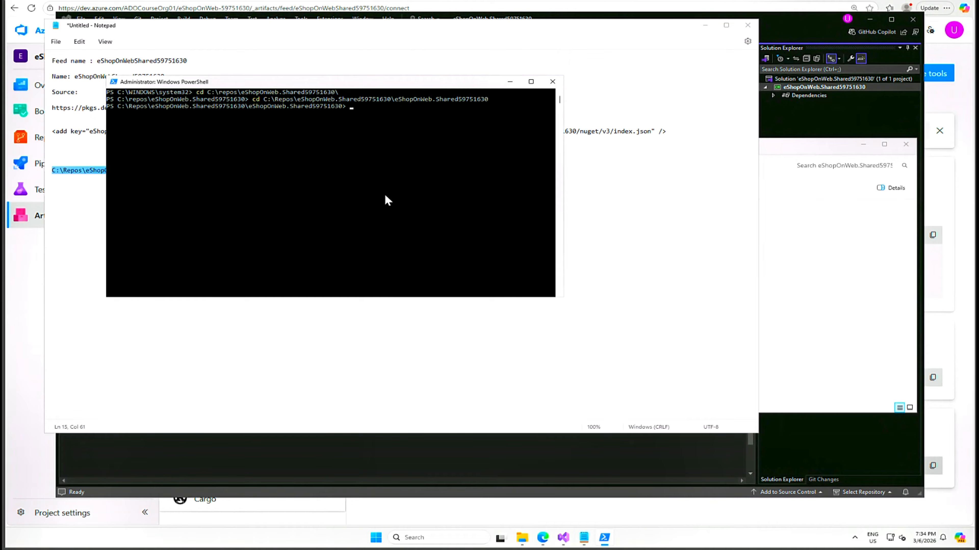
key(Return)
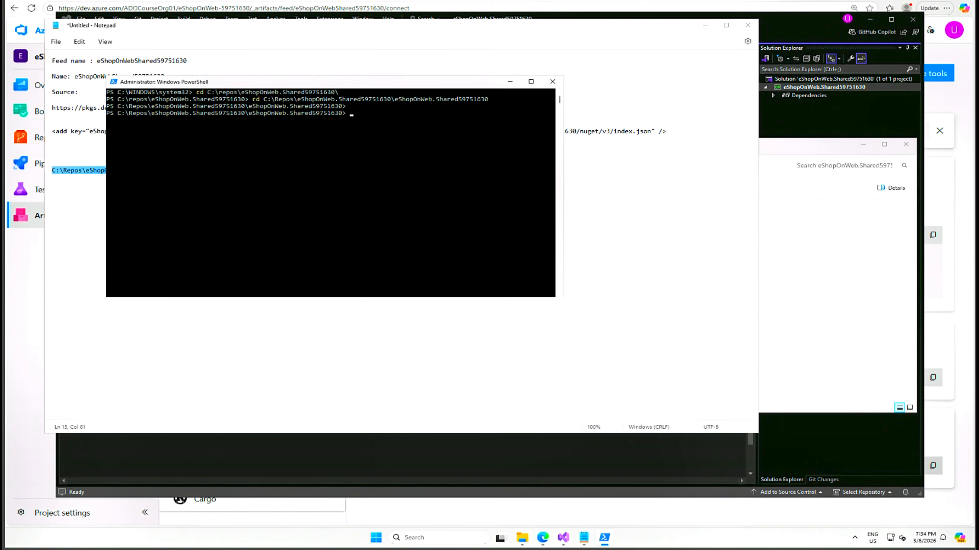
text(--)
key(BackSpace)
key(BackSpace)
key(BackSpace)
key(BackSpace)
key(BackSpace)
Return to Notepad and add the command dotnet pack --configuration Release below the project folder path
click(632, 239)
key(Return)
key(Return)
key(ctrl+v)
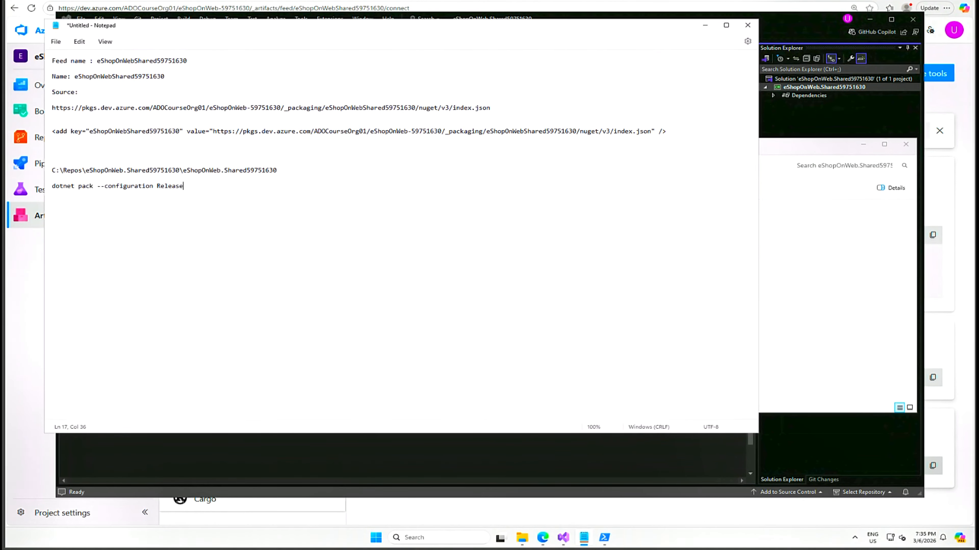
Copy the noted command, run dotnet pack --configuration Release in PowerShell, and enlarge the PowerShell window
drag(183, 186, 52, 188)
right_click(62, 192)
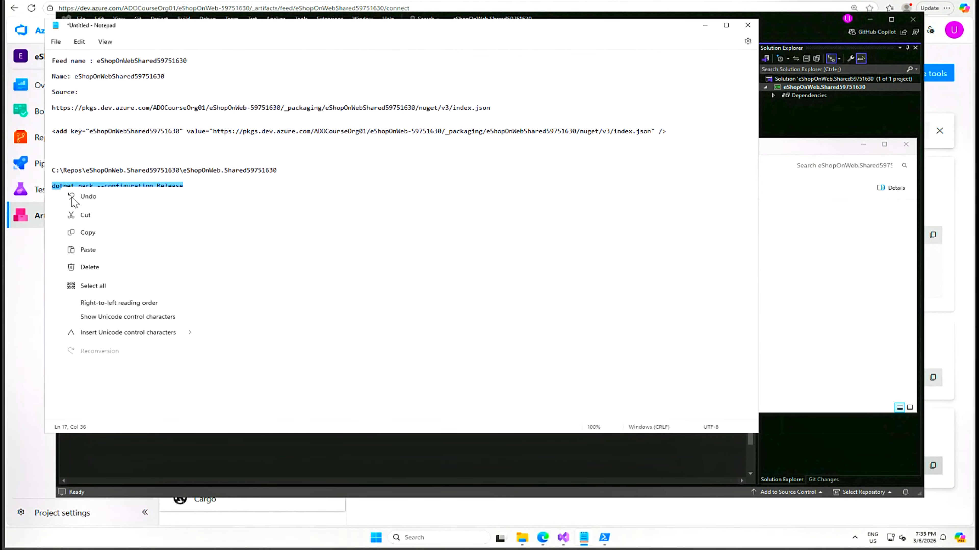
click(81, 229)
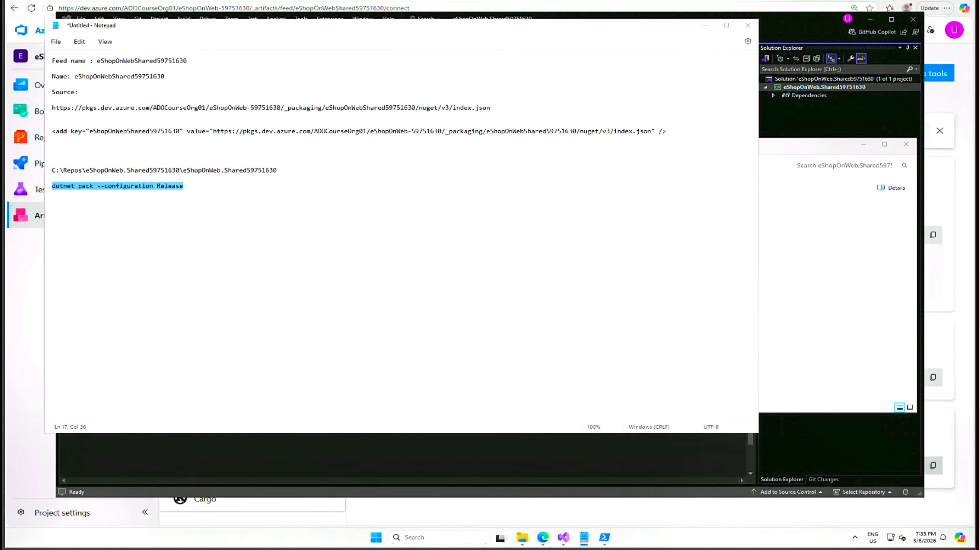
key(alt+Tab)
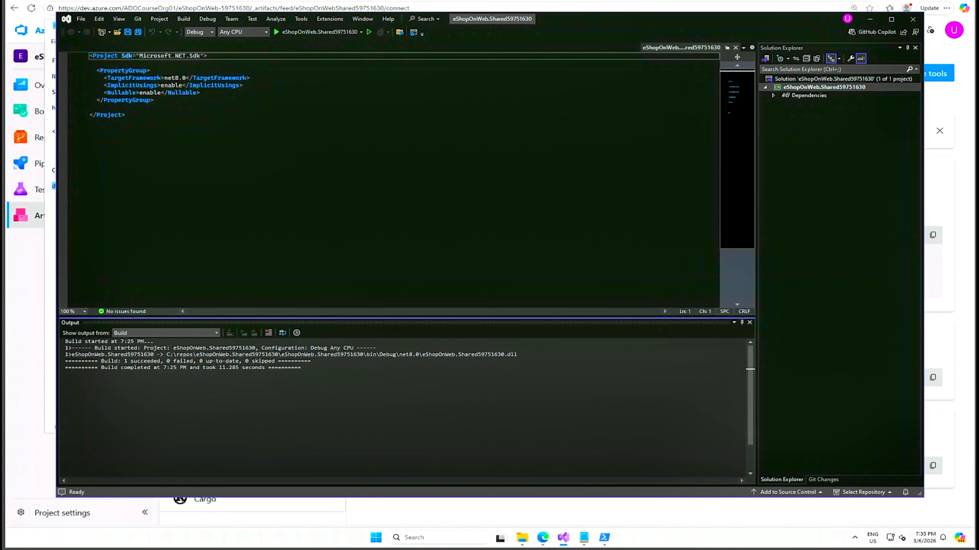
click(611, 539)
right_click(451, 189)
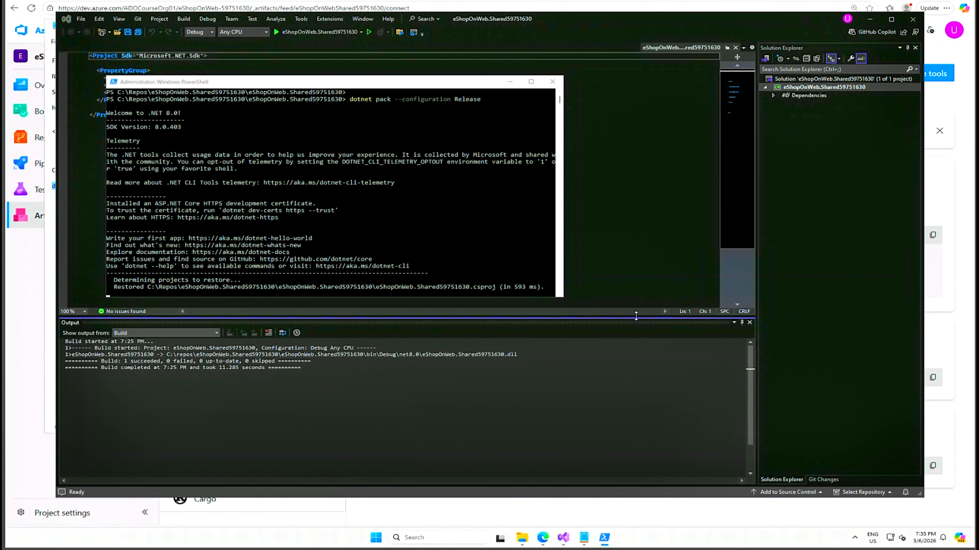
drag(636, 315, 631, 363)
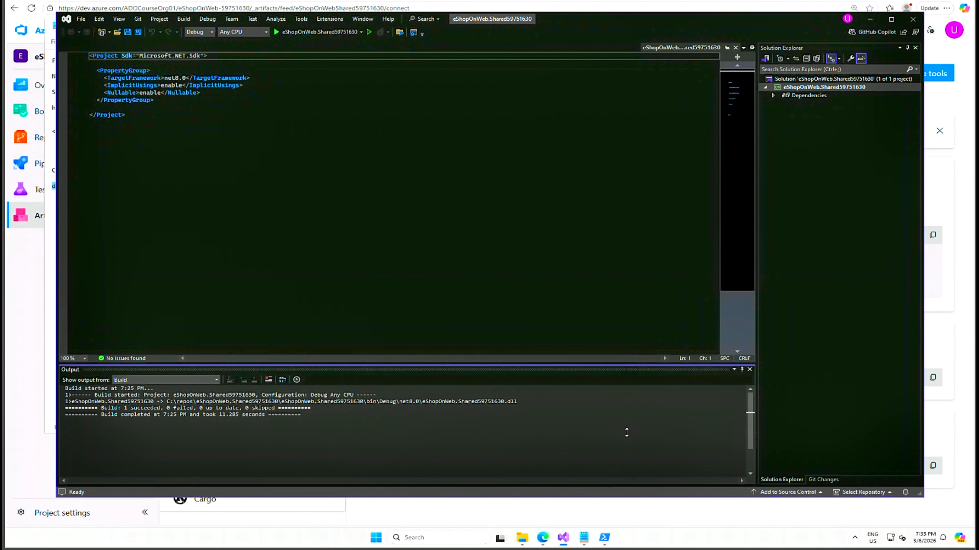
click(604, 535)
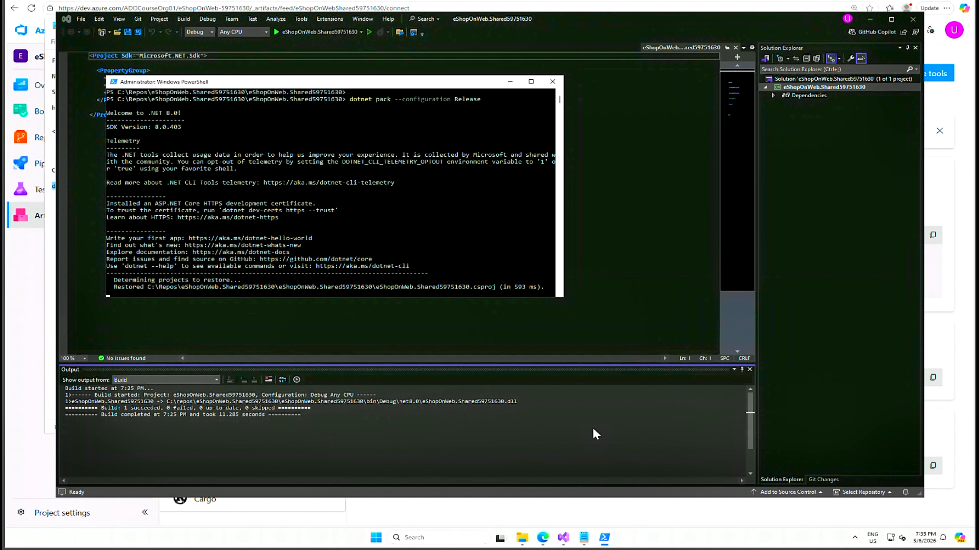
drag(562, 298, 591, 355)
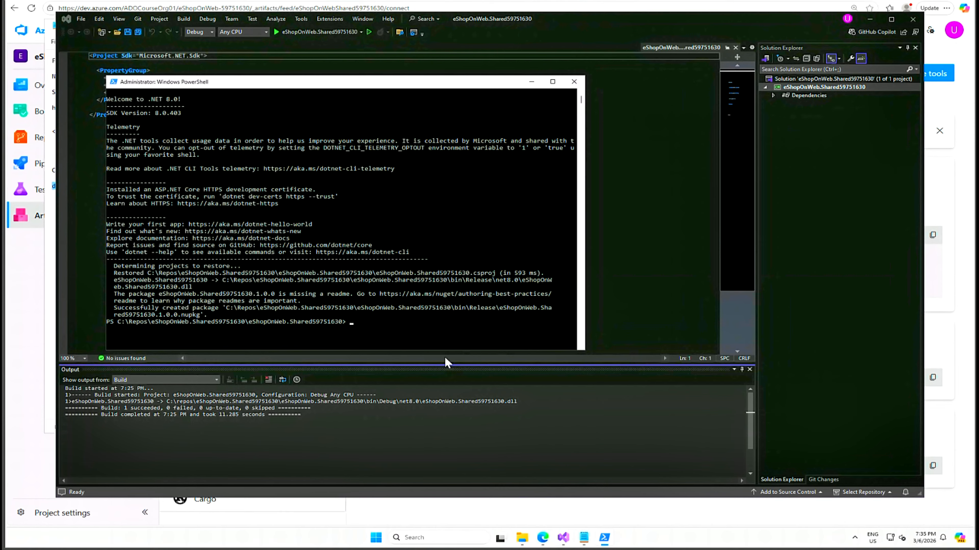
Change the PowerShell working directory to the project's .\bin\Release folder
click(415, 328)
text(cd .\bin\R)
key(Tab)
key(Return)
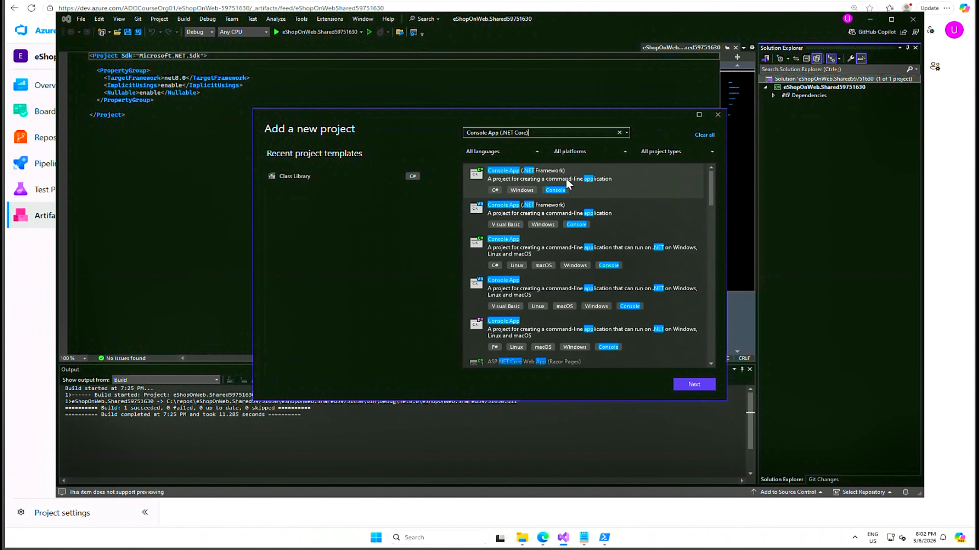
click(558, 181)
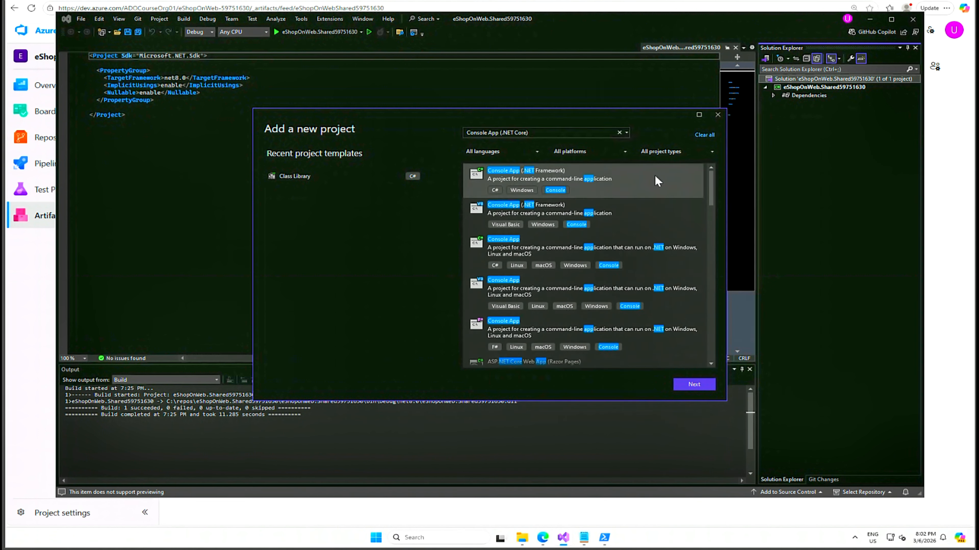
click(695, 386)
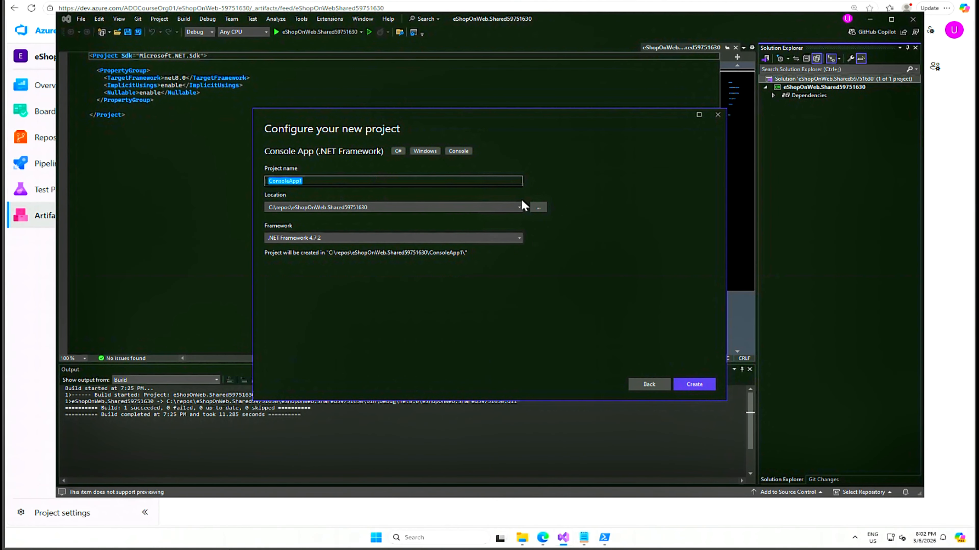
key(ctrl+v)
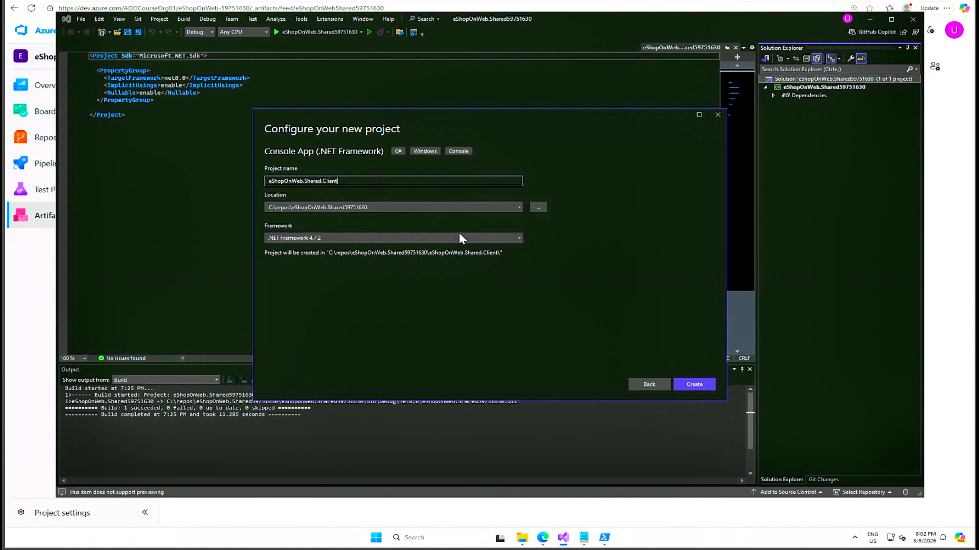
click(649, 384)
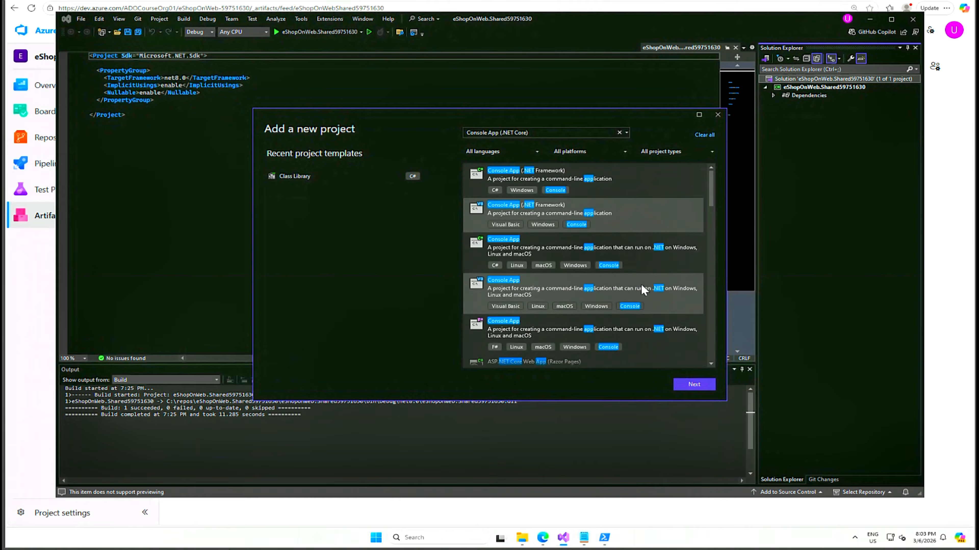
Look through the Console App project templates and read the lab instructions for Task 3 on importing an open-source NuGet package
scroll(652, 294, down, 2)
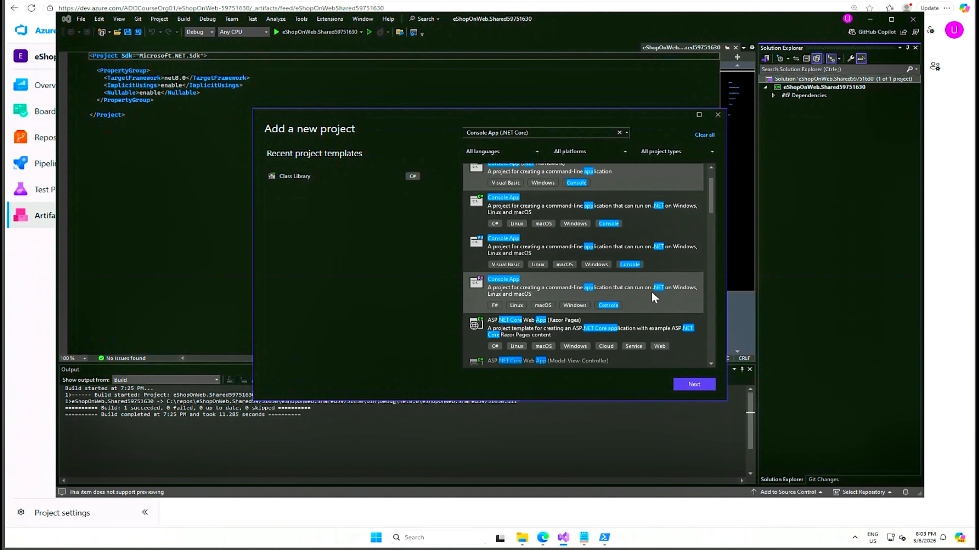
scroll(651, 291, down, 2)
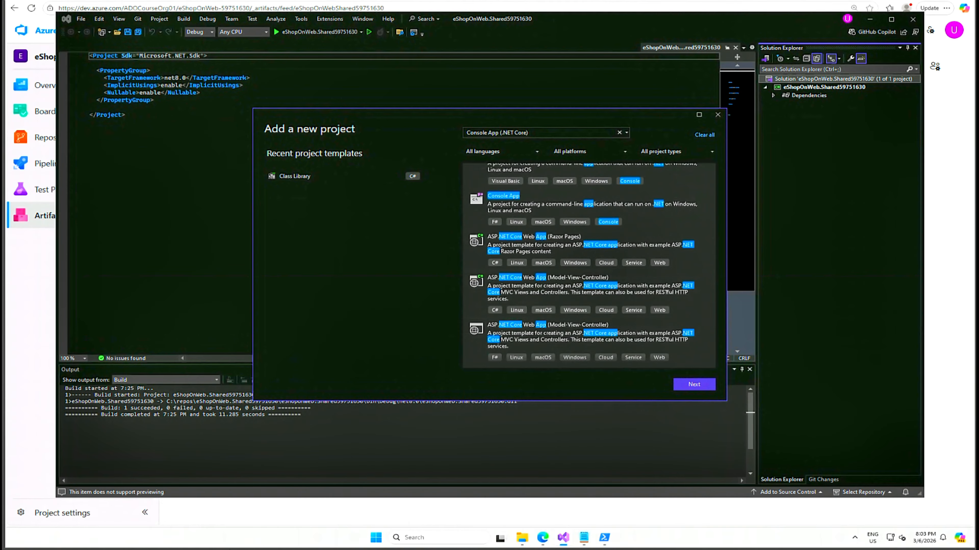
key(alt+Tab)
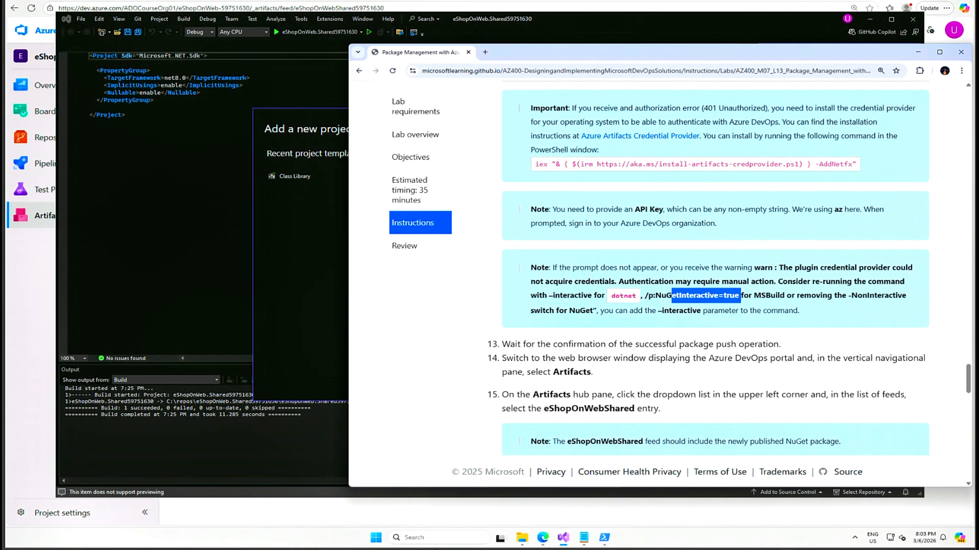
scroll(619, 315, down, 4)
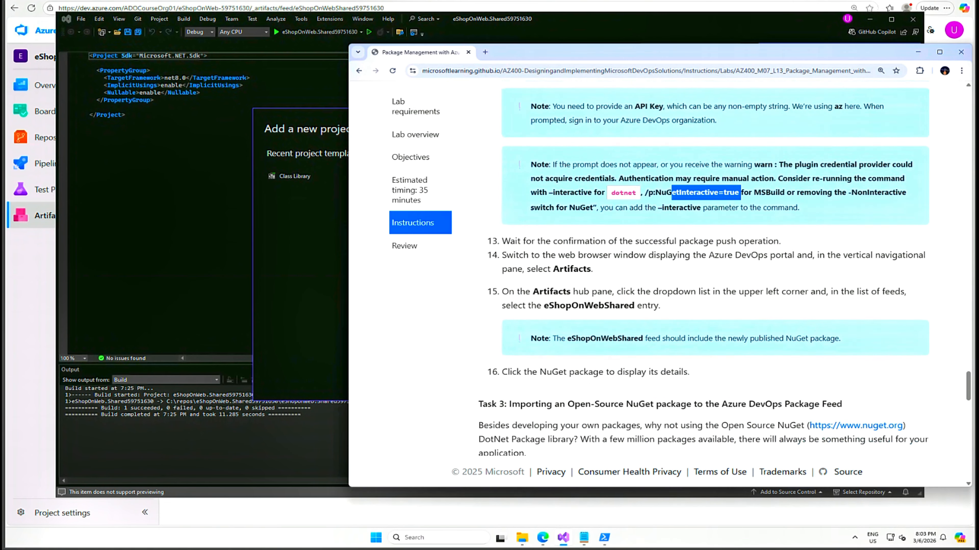
scroll(619, 315, down, 3)
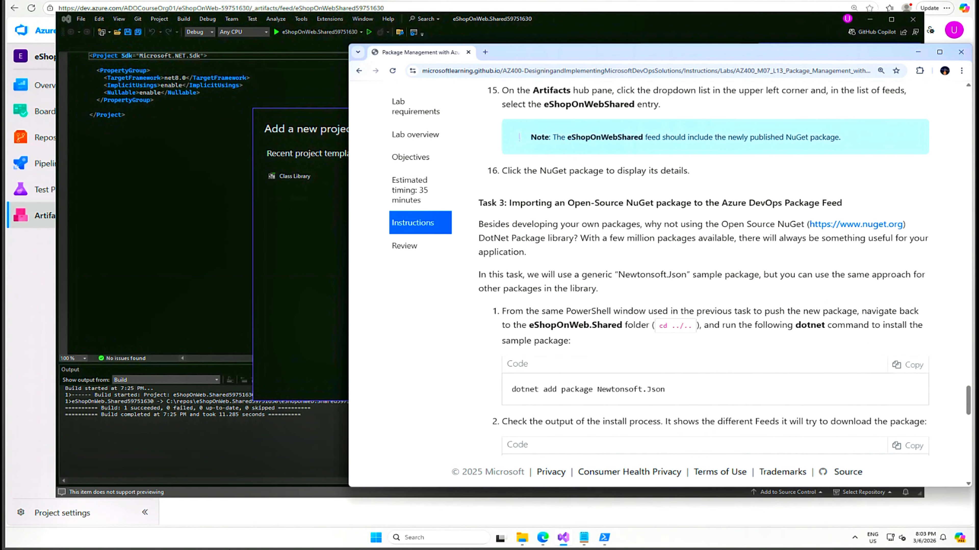
scroll(807, 223, down, 6)
scroll(807, 222, down, 5)
scroll(808, 222, down, 9)
scroll(808, 222, up, 18)
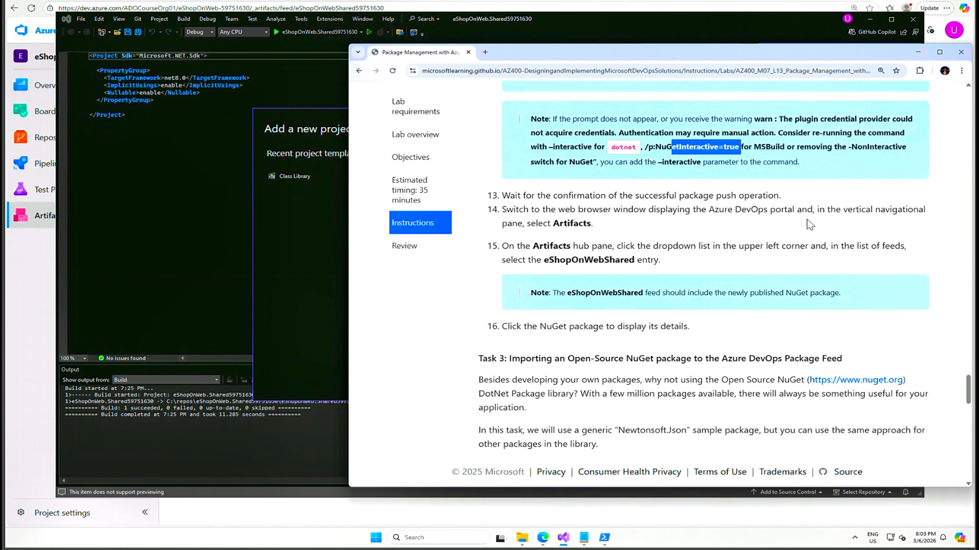
scroll(810, 224, up, 1)
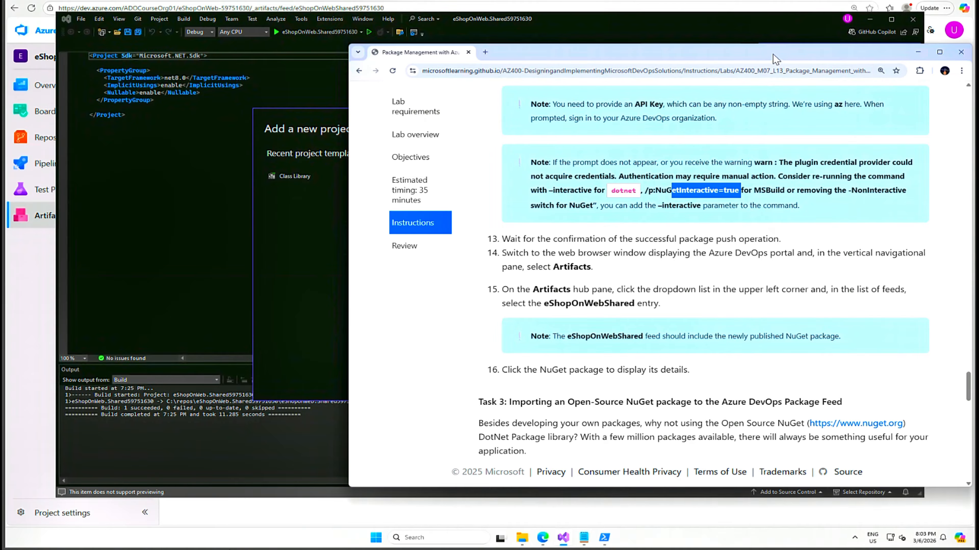
click(918, 52)
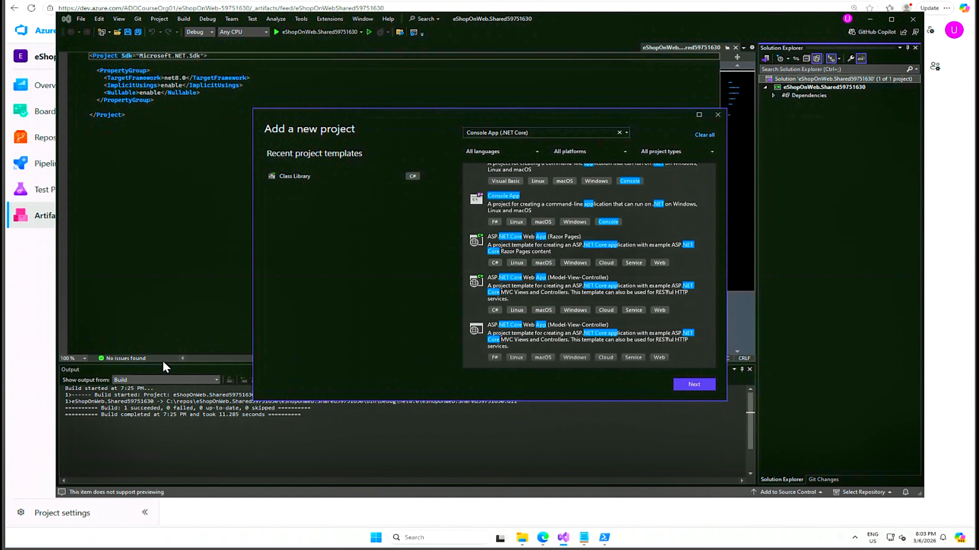
Switch to PowerShell and go up two levels from bin\Release to the project folder with cd ../.
mouse_move(604, 538)
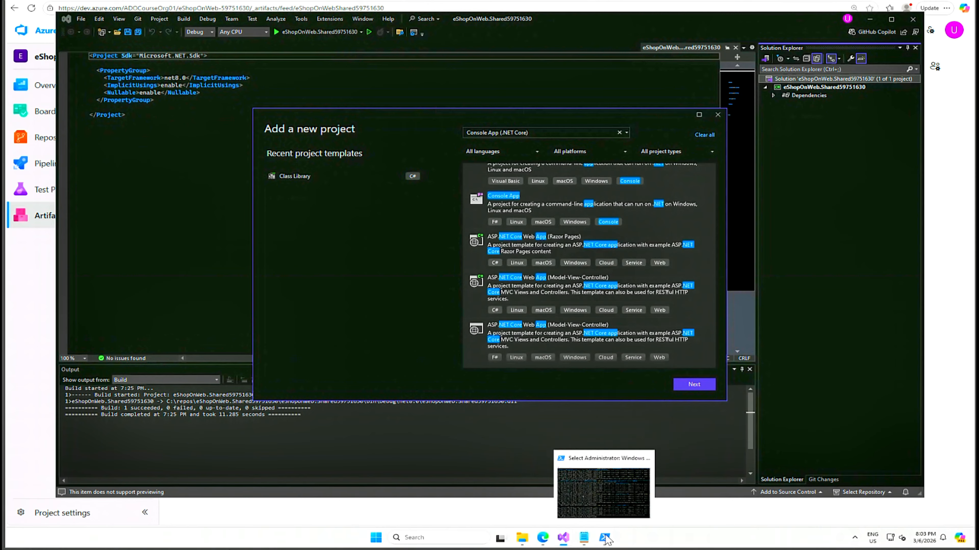
click(612, 489)
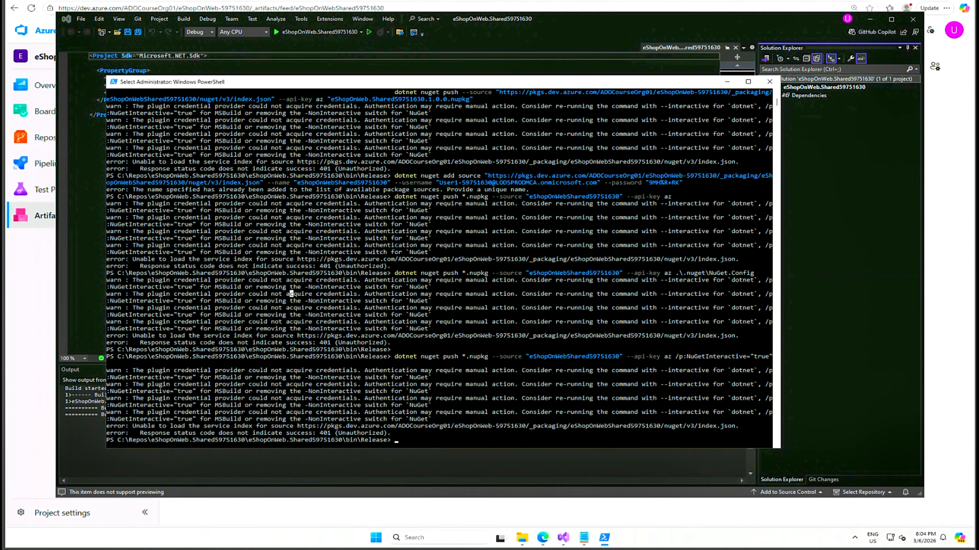
text(cd ../..)
key(Return)
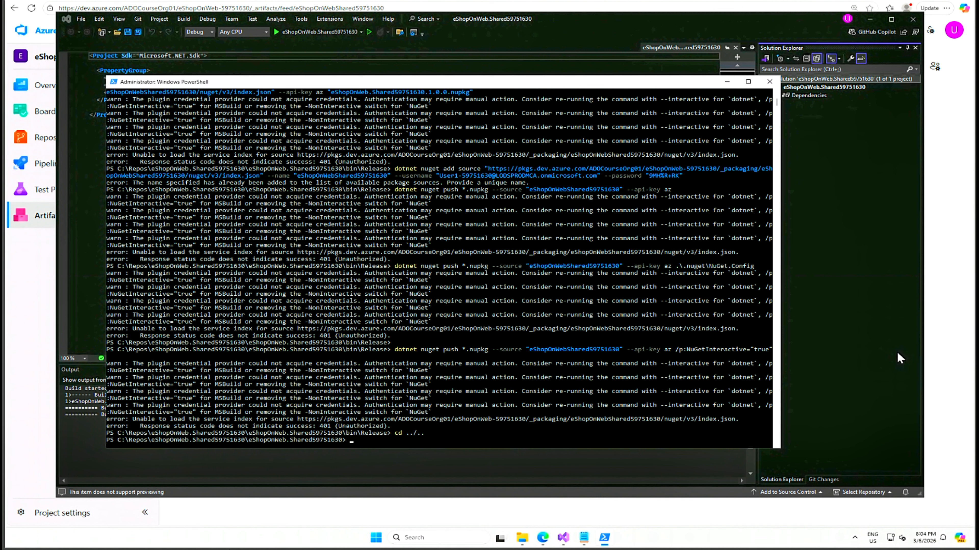
Add the Newtonsoft.Json package to the project by running dotnet add package Newtonsoft.Json
text(dotnet add pacj)
key(BackSpace)
text(kage Newn)
key(BackSpace)
text(tonsoft)
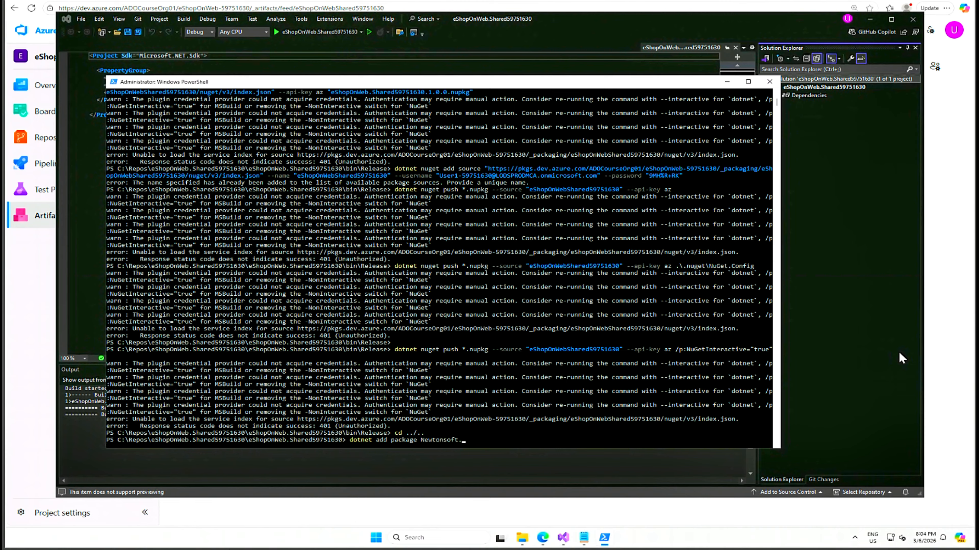
text(.Json)
key(Return)
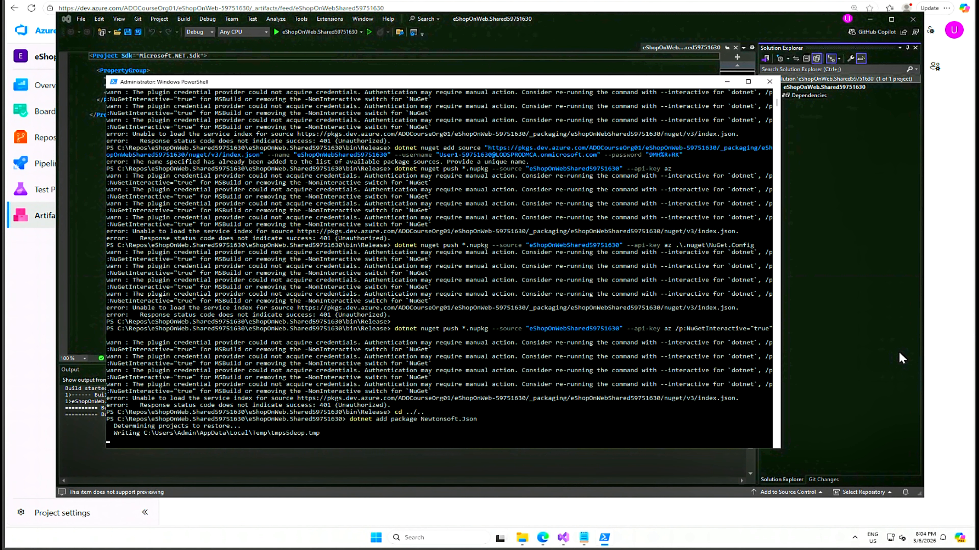